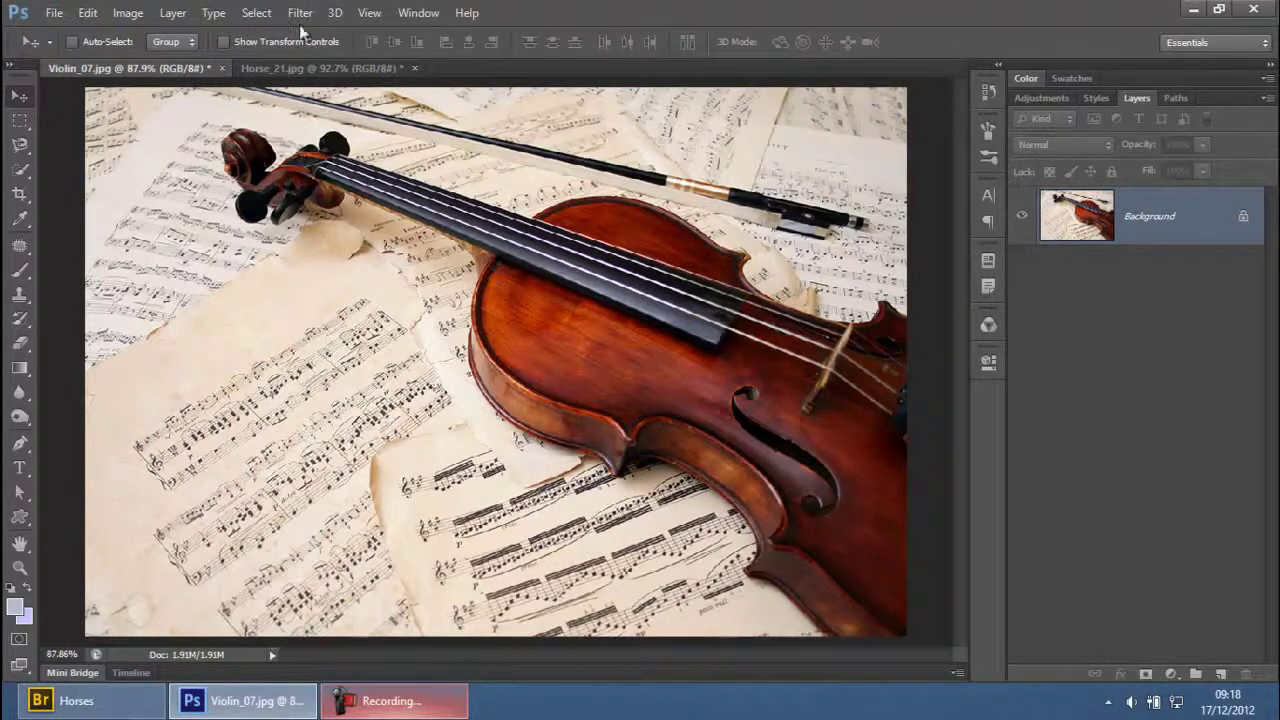
Step: Duplicate the violin photo's Background layer onto a new Layer 1
click(395, 706)
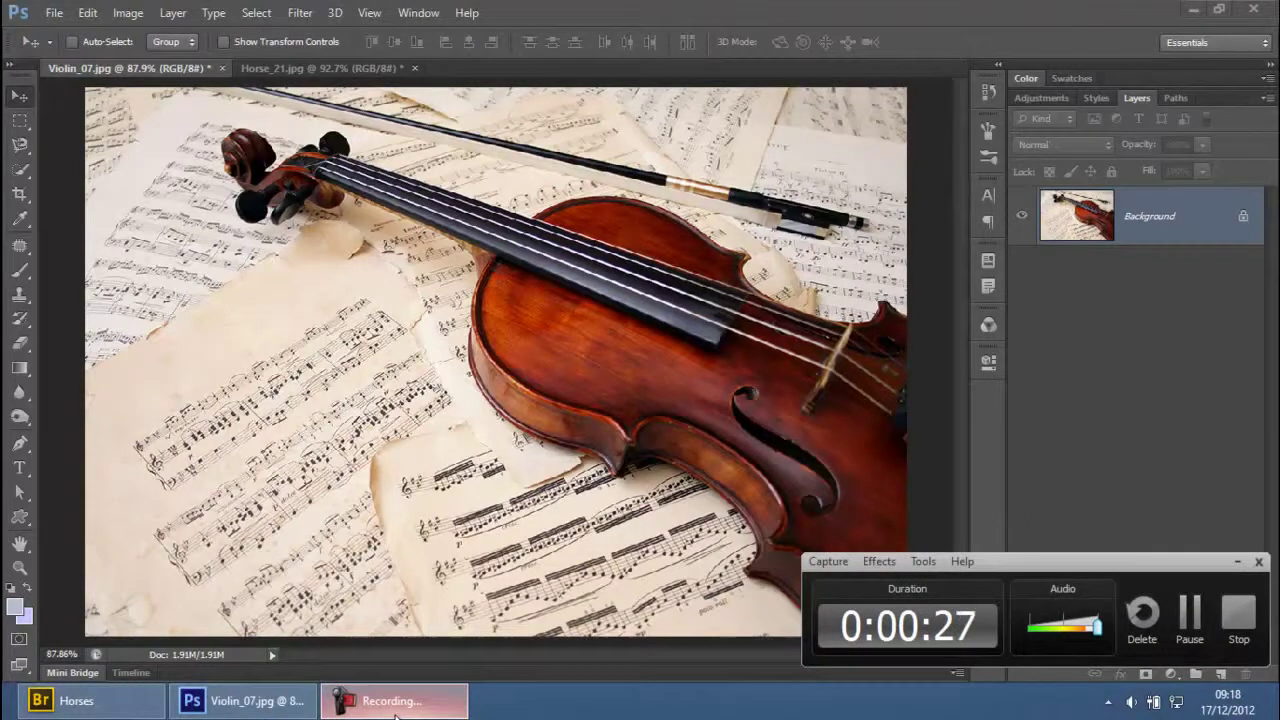
click(395, 706)
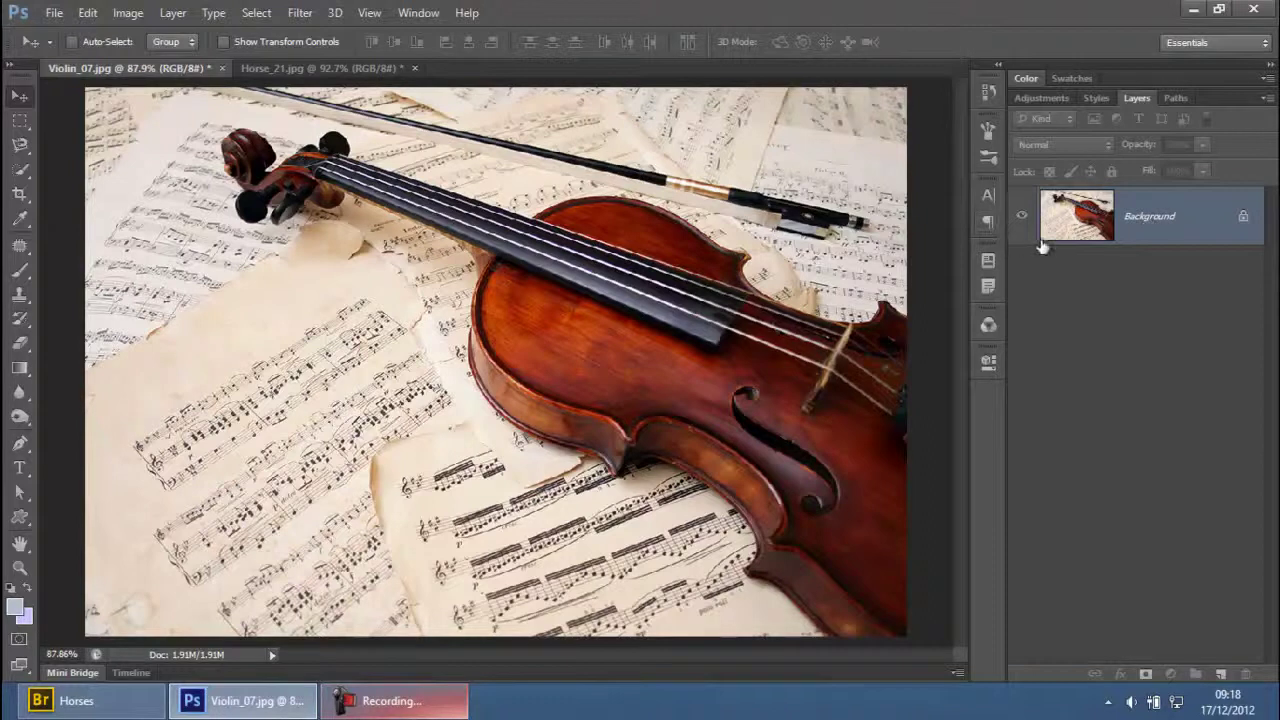
key(ctrl+j)
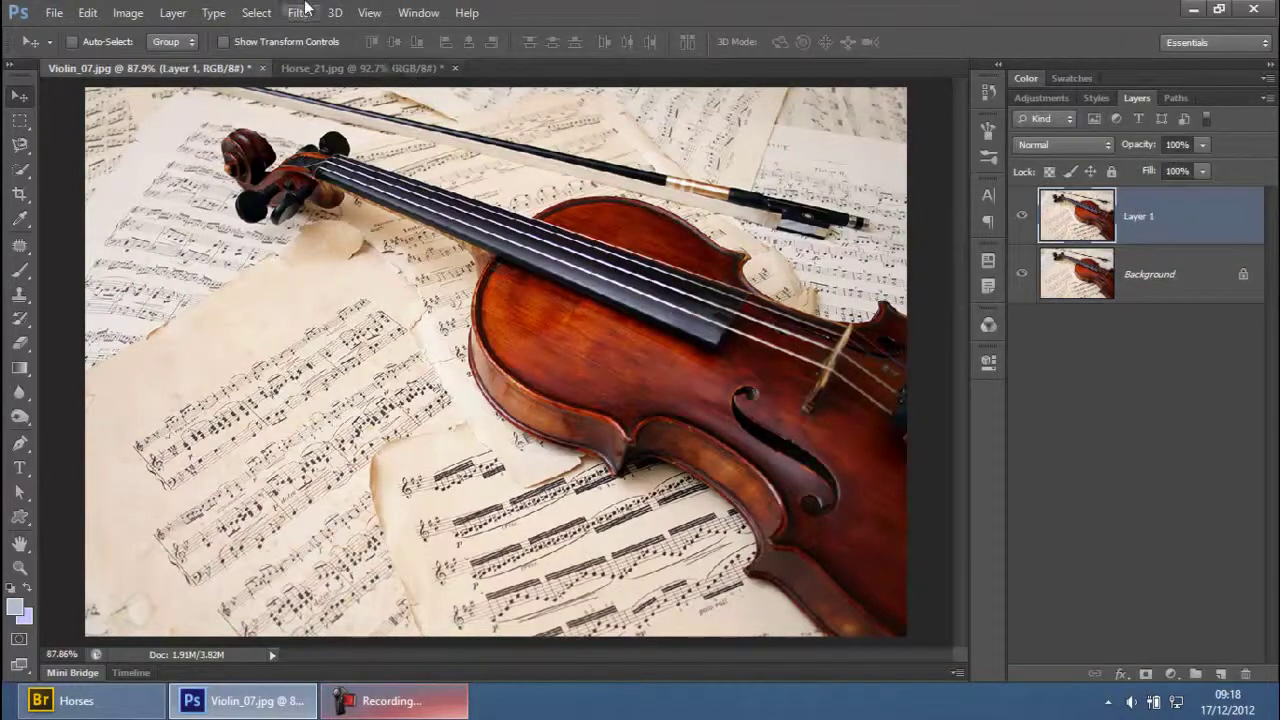
Step: Start an Iris Blur on the copy, previewing at 15 px
click(306, 14)
mouse_move(472, 204)
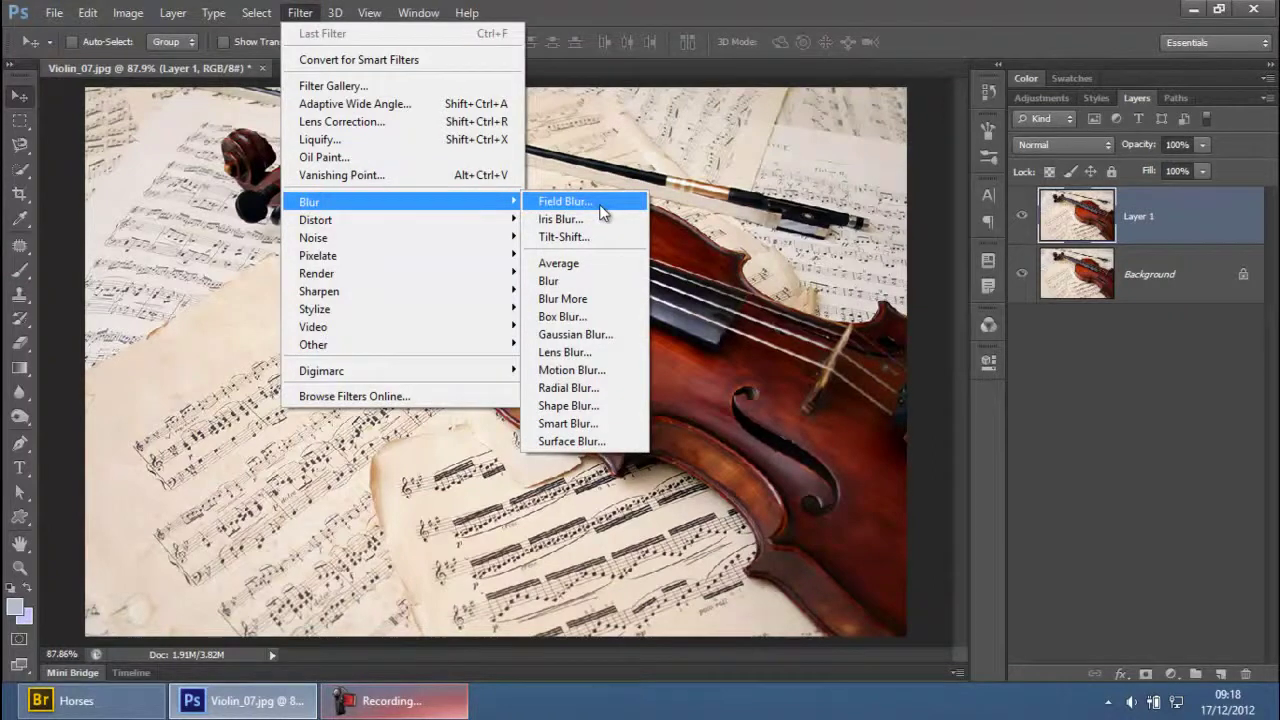
click(565, 220)
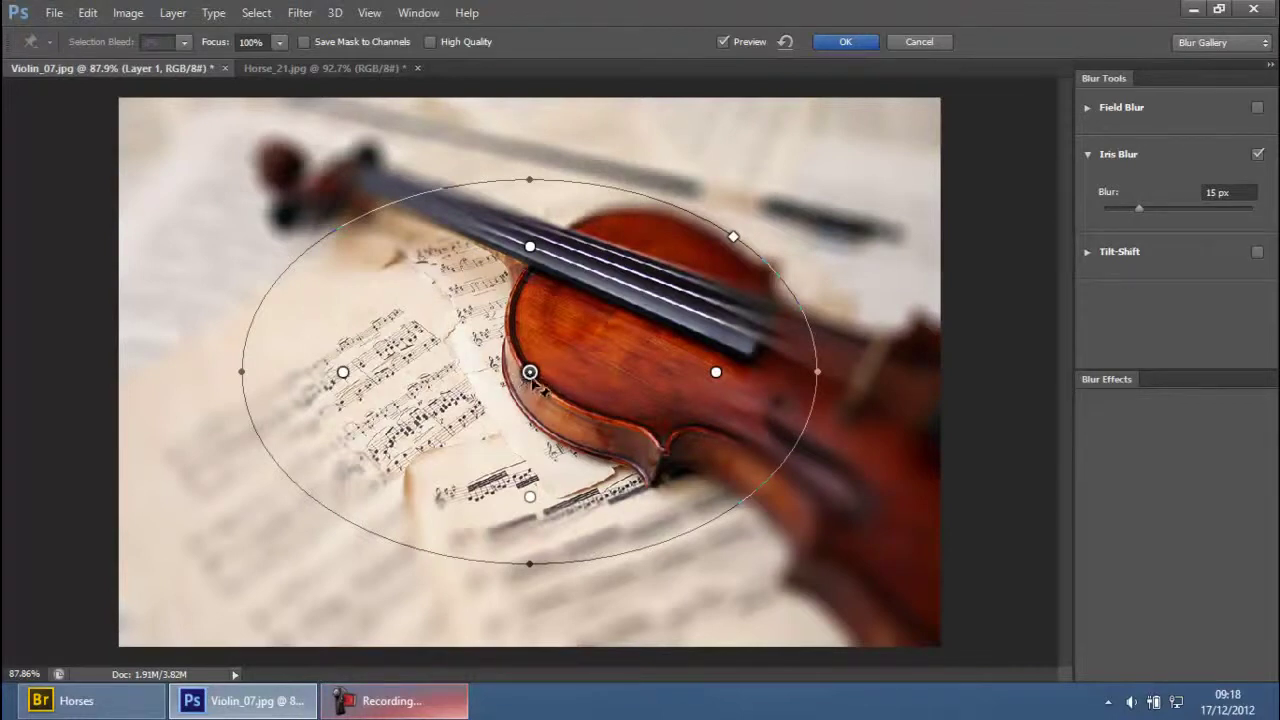
Step: Move, rotate and enlarge the Iris Blur ellipse into a tilted oval along the violin's neck and body
drag(531, 374, 492, 324)
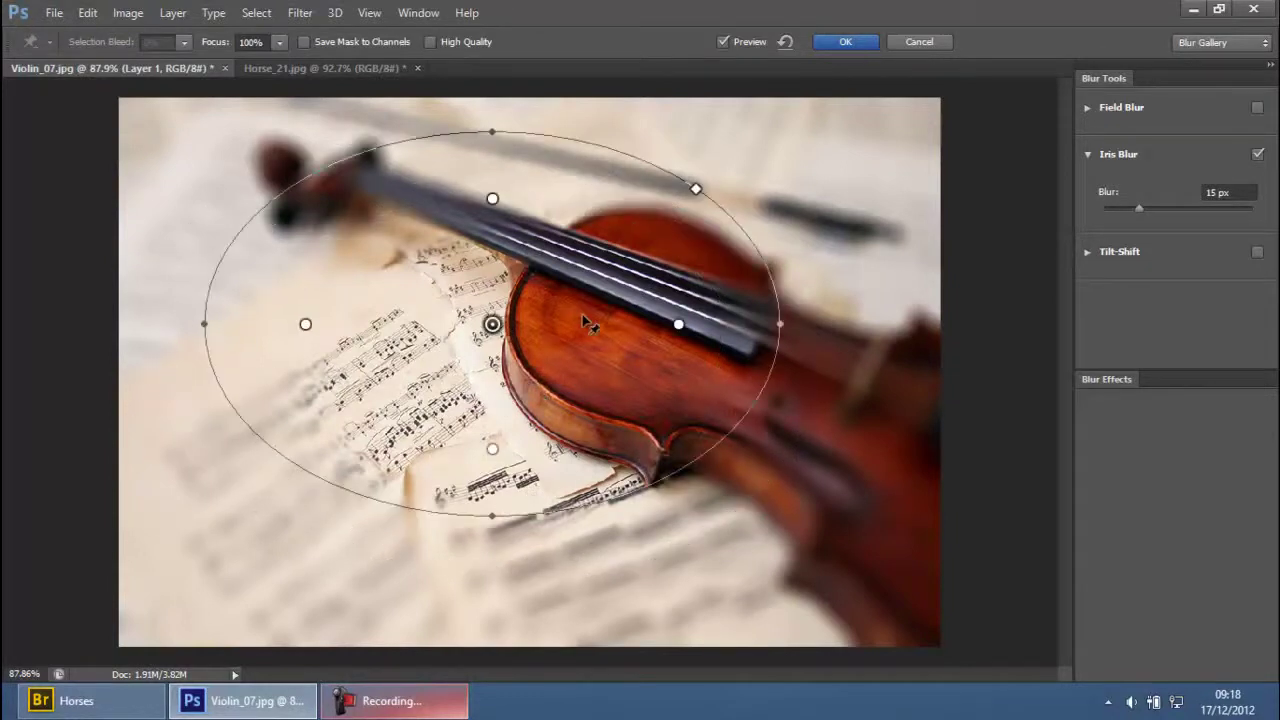
drag(586, 322, 596, 349)
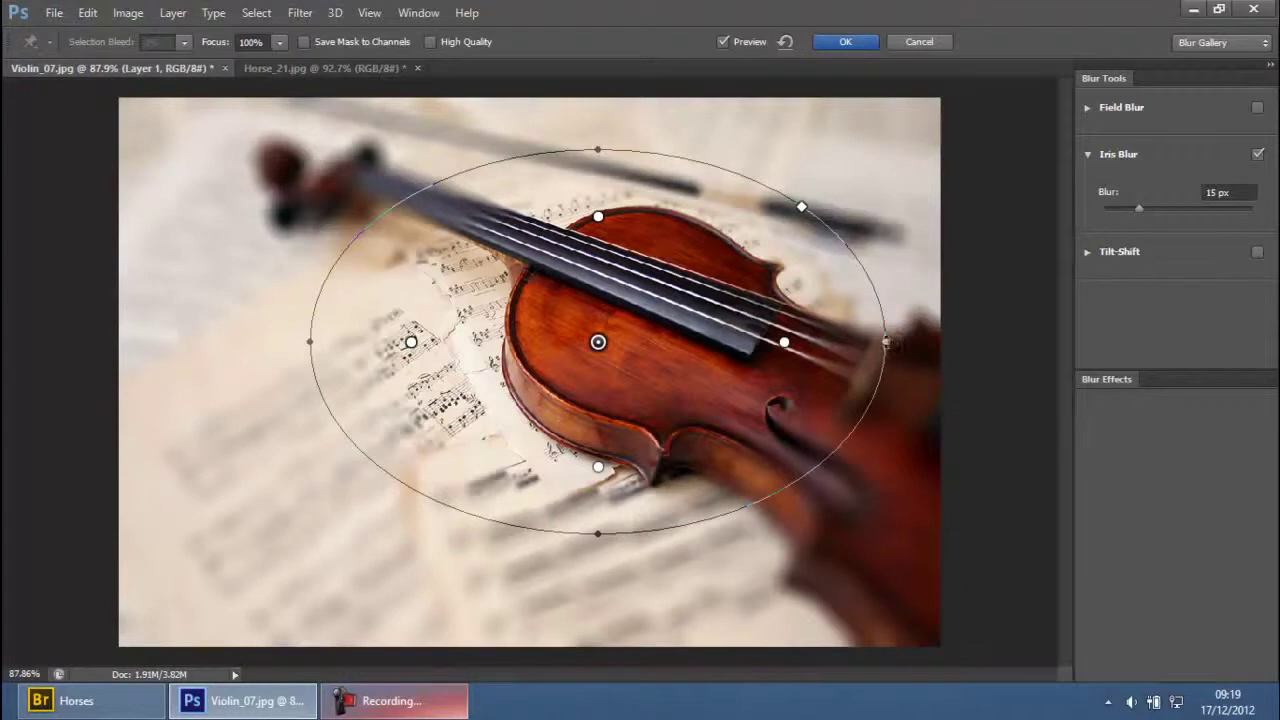
drag(885, 343, 845, 528)
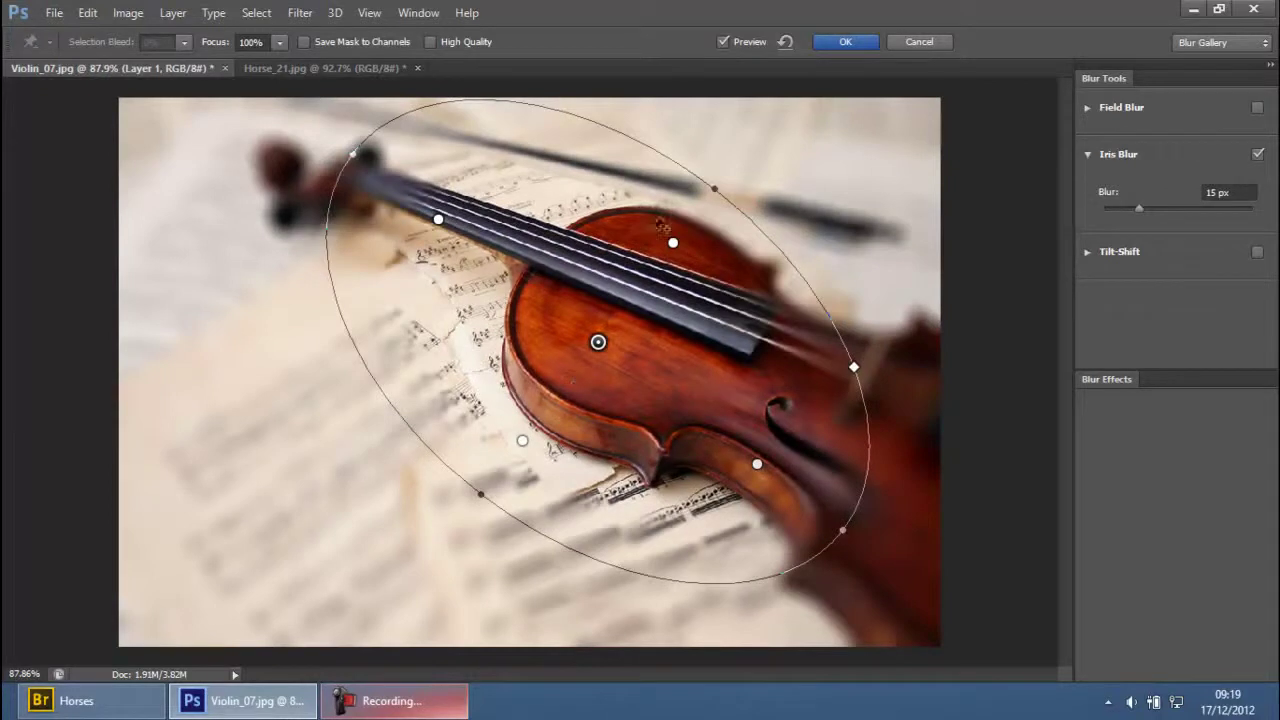
scroll(543, 248, down, 1)
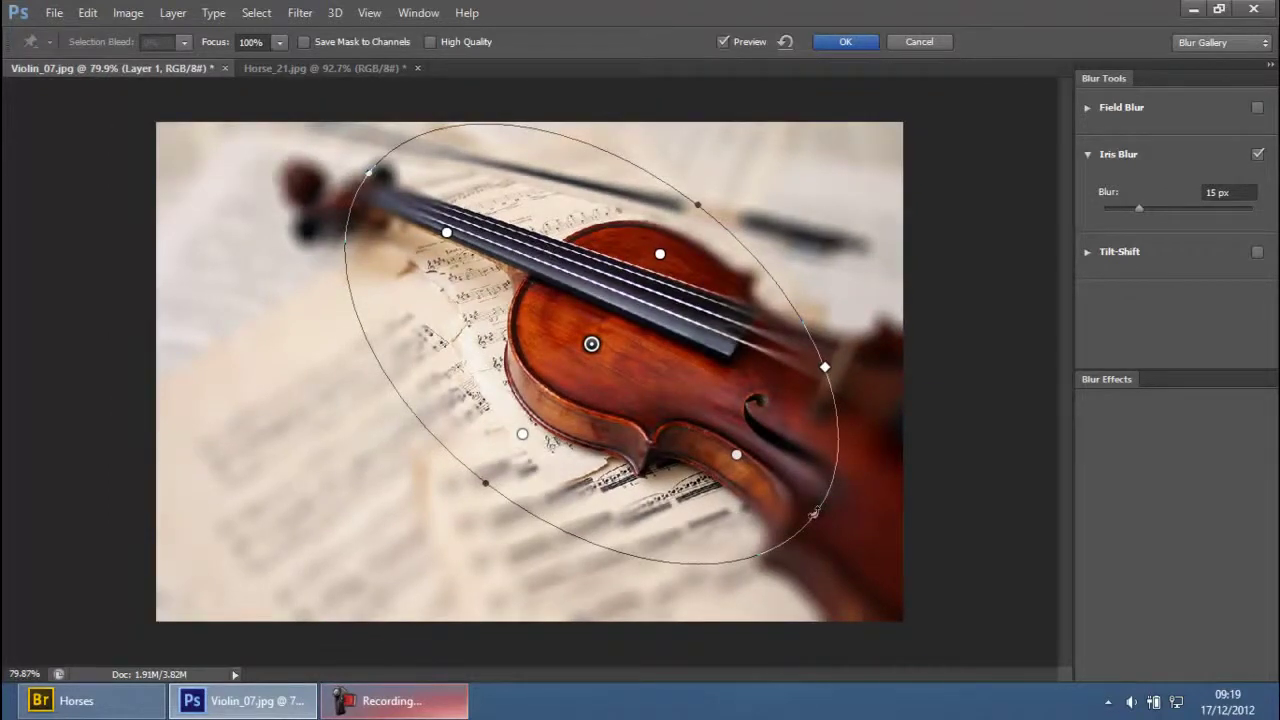
drag(813, 512, 861, 544)
drag(695, 204, 707, 189)
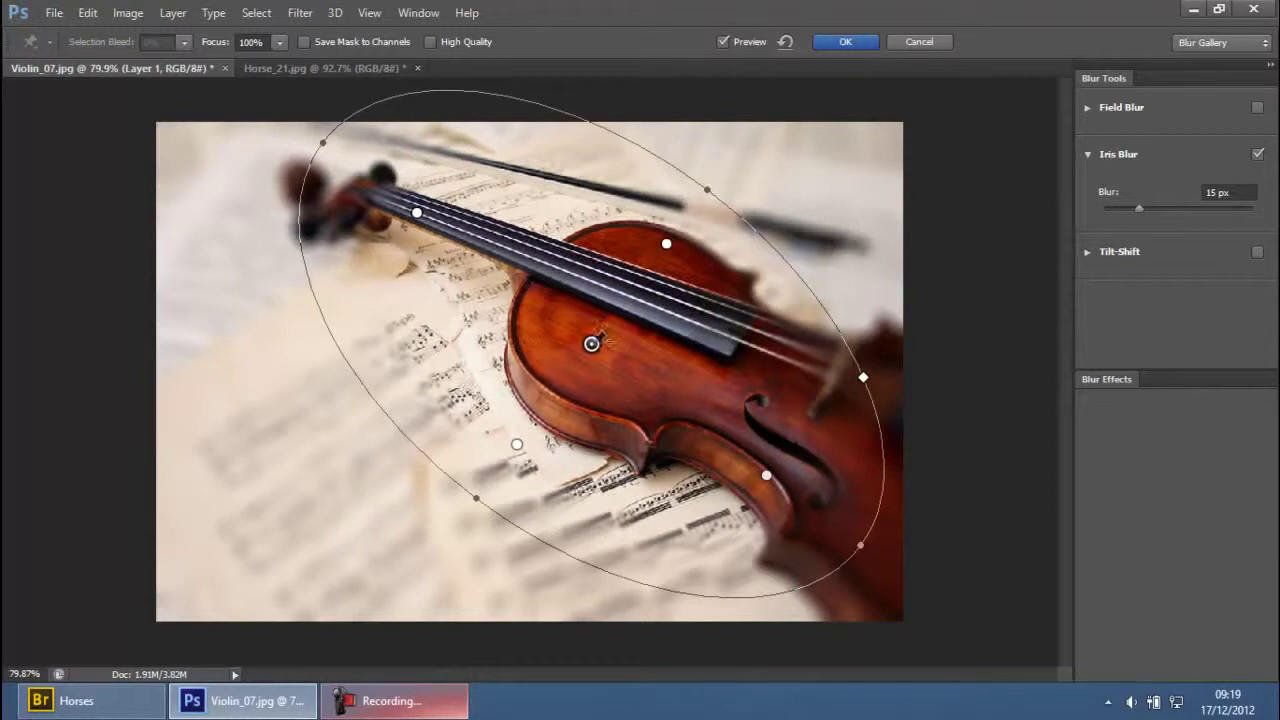
drag(592, 344, 606, 352)
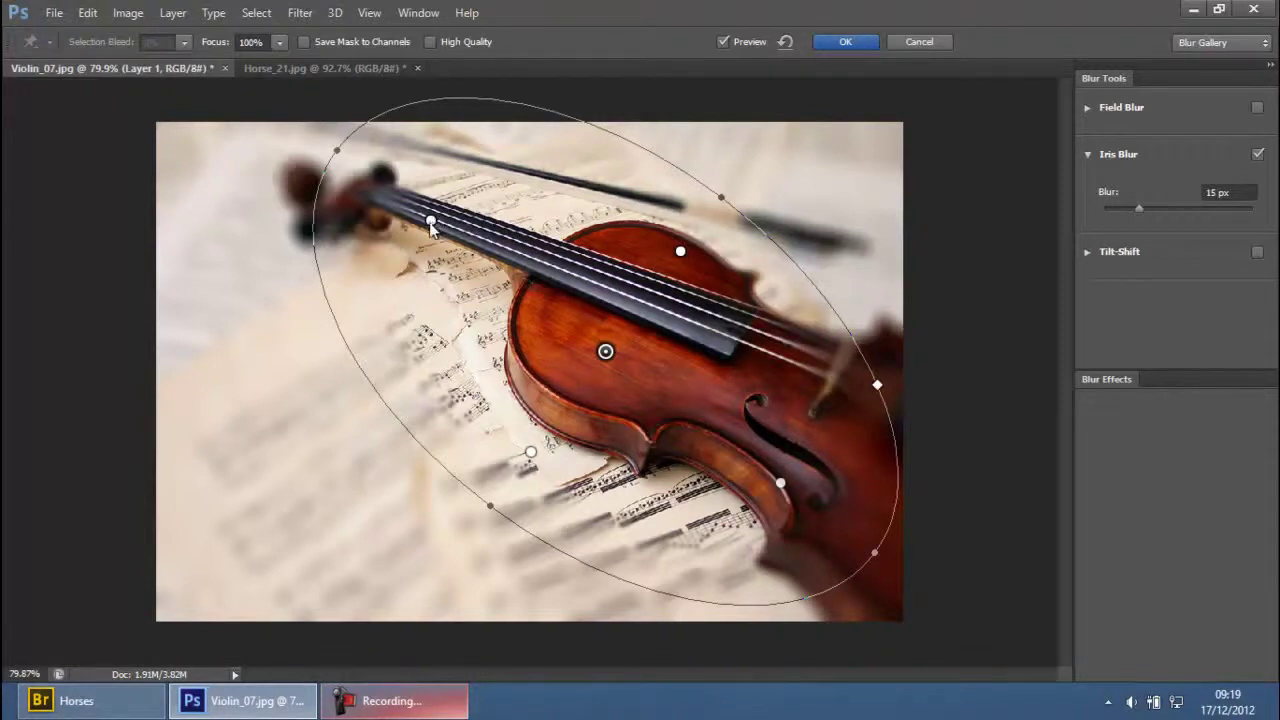
Step: Pull the Iris Blur feather points in so the sharp core tightens around the blur centre
drag(429, 222, 534, 305)
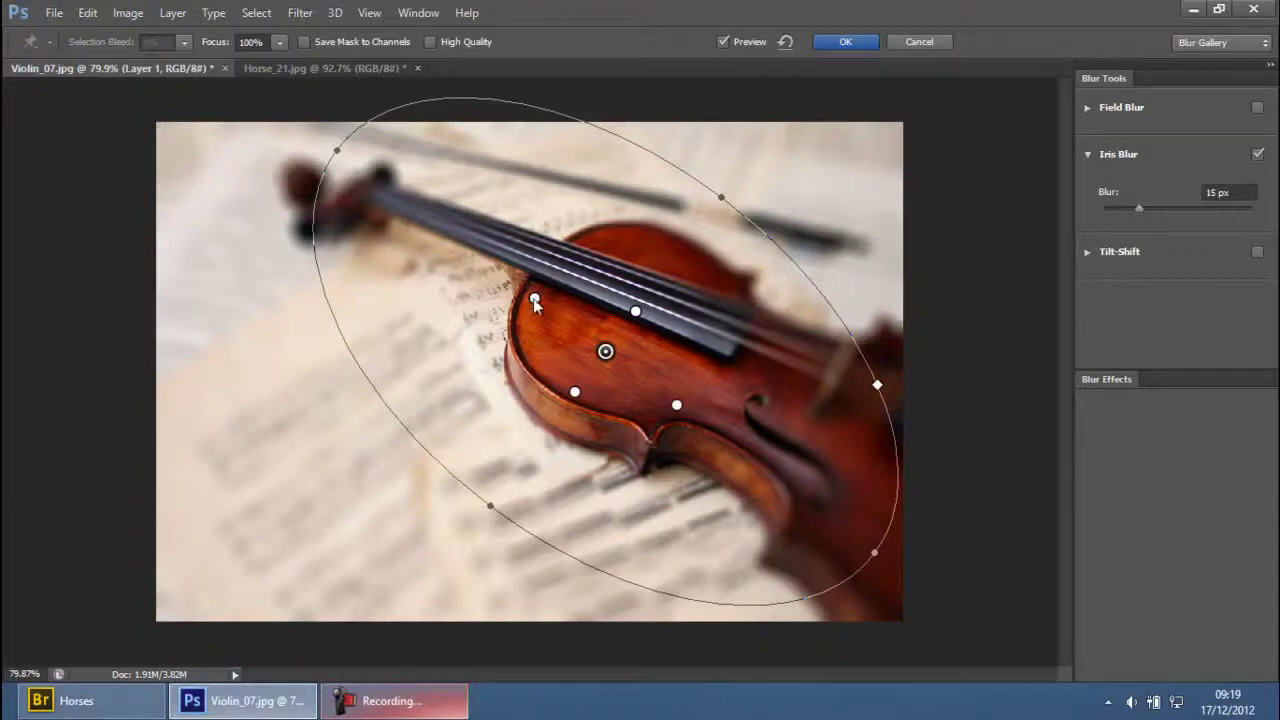
drag(536, 299, 568, 323)
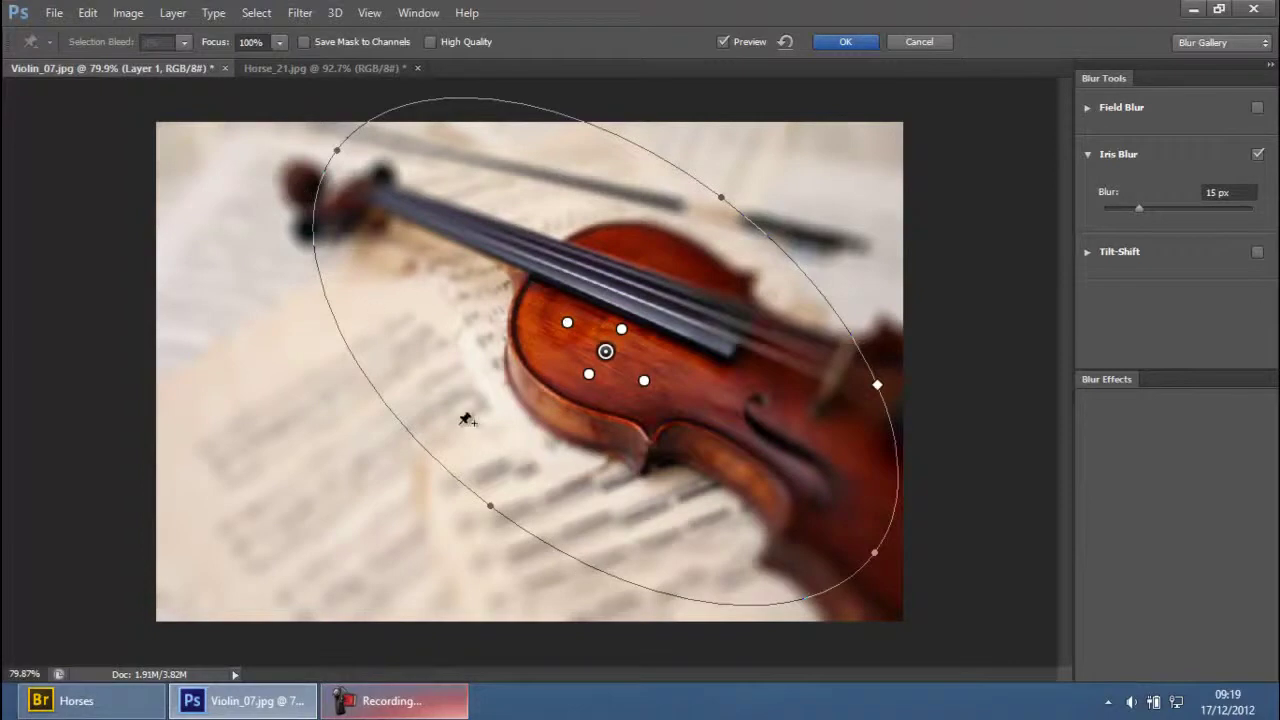
Step: Extend the sharp zone up the violin neck toward the scroll and tilt the ellipse slightly counter-clockwise
click(401, 703)
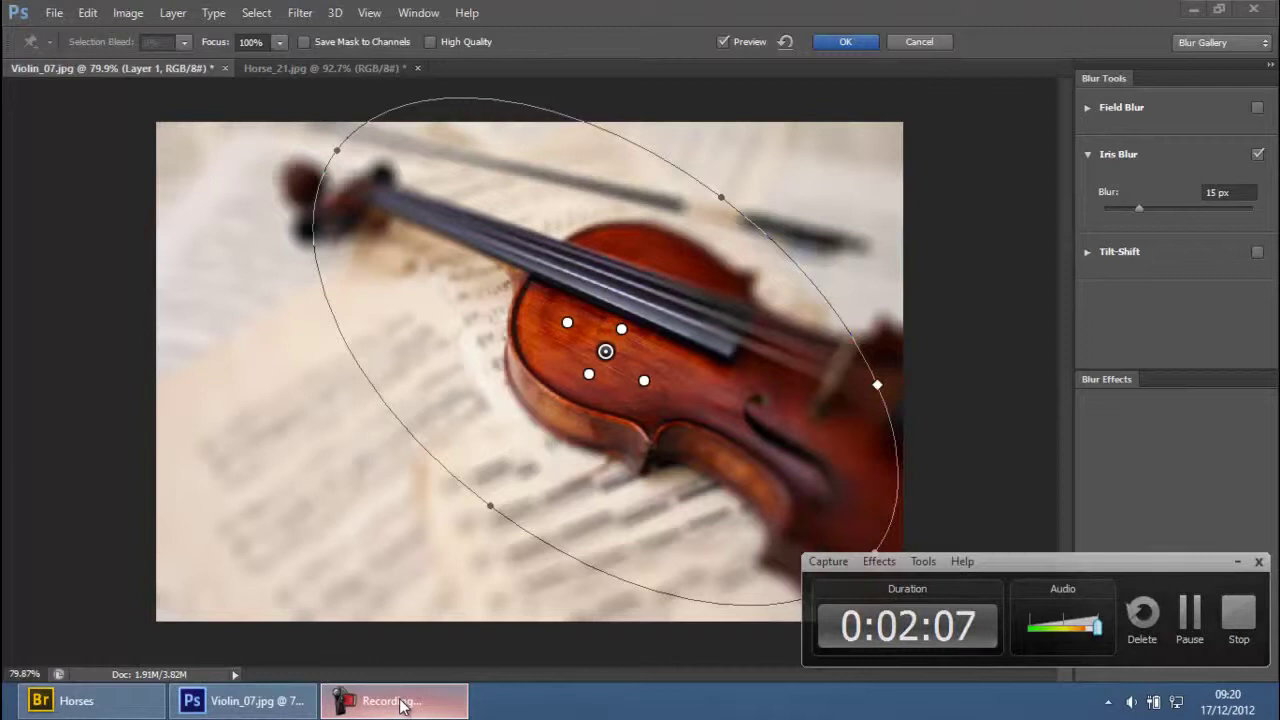
click(401, 703)
drag(569, 323, 355, 161)
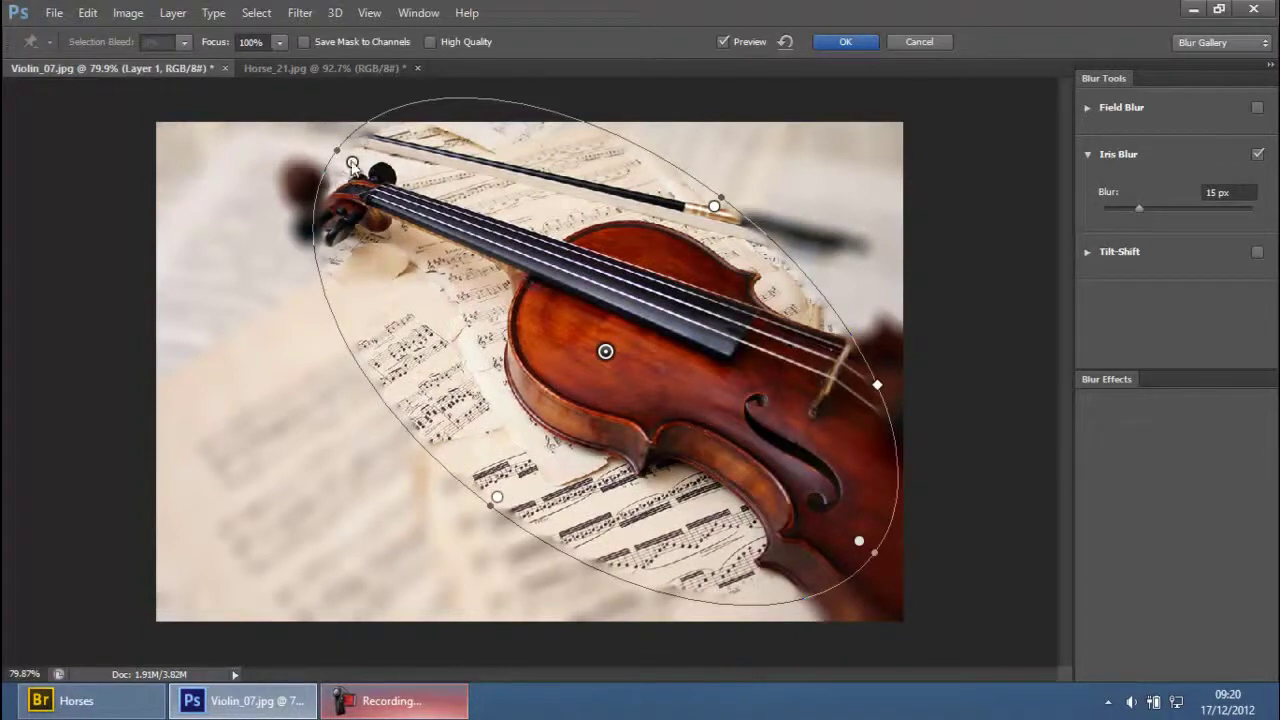
drag(352, 164, 497, 270)
drag(516, 278, 567, 319)
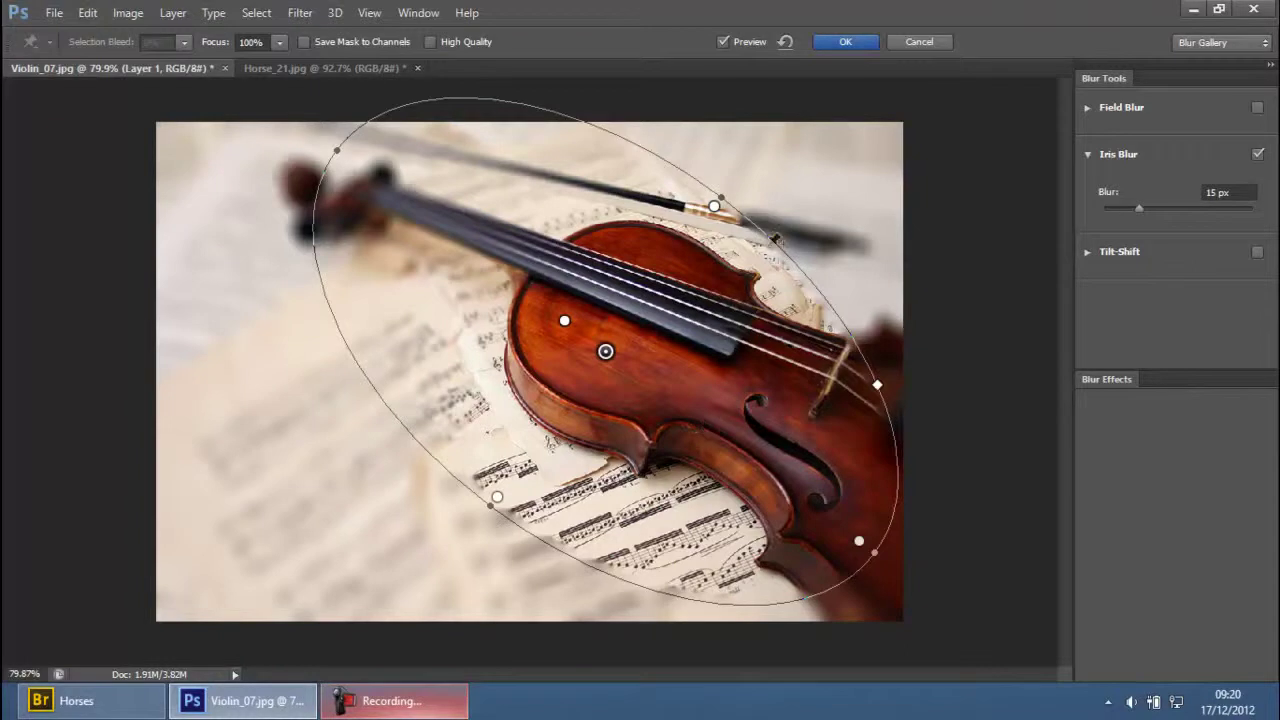
drag(564, 320, 352, 161)
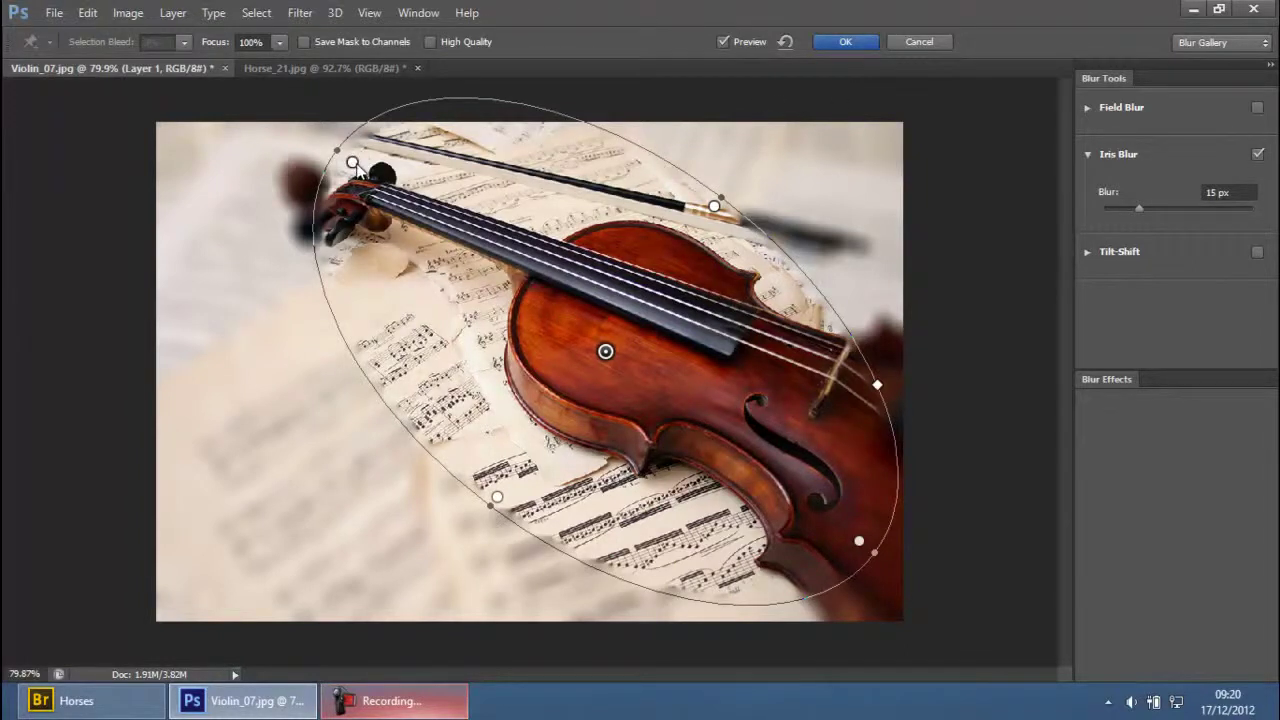
drag(356, 167, 420, 211)
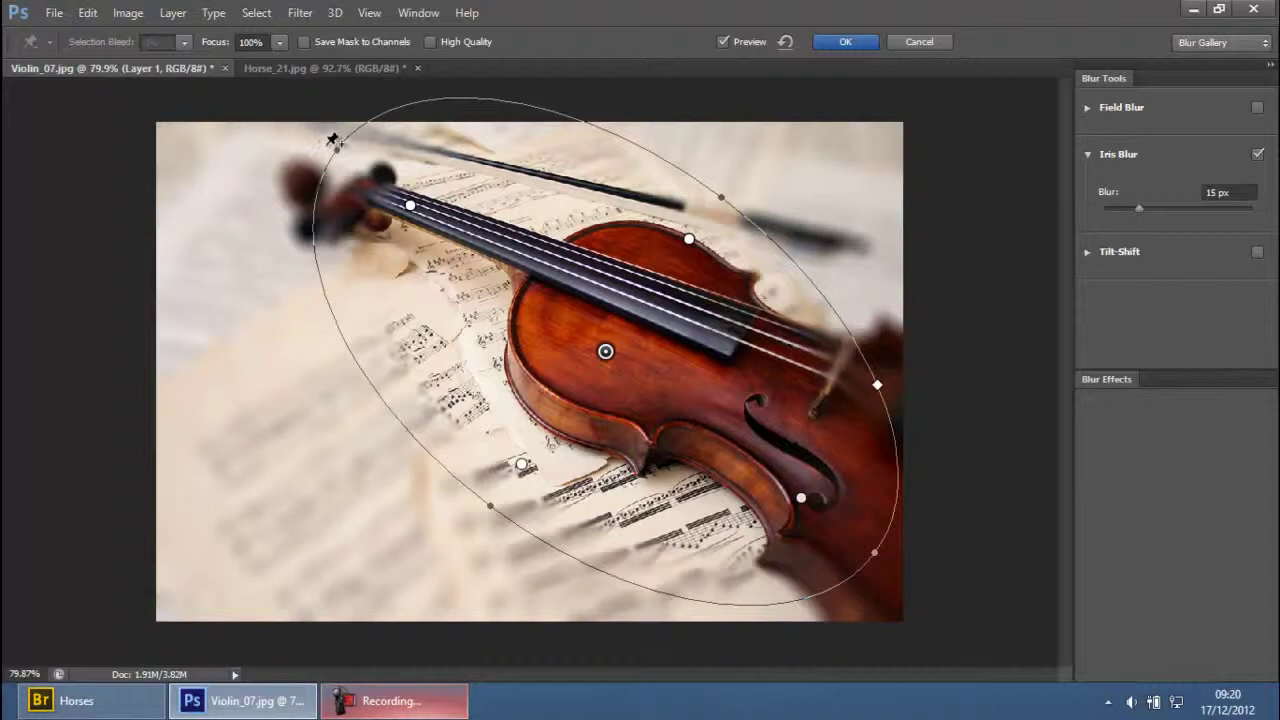
drag(334, 148, 337, 161)
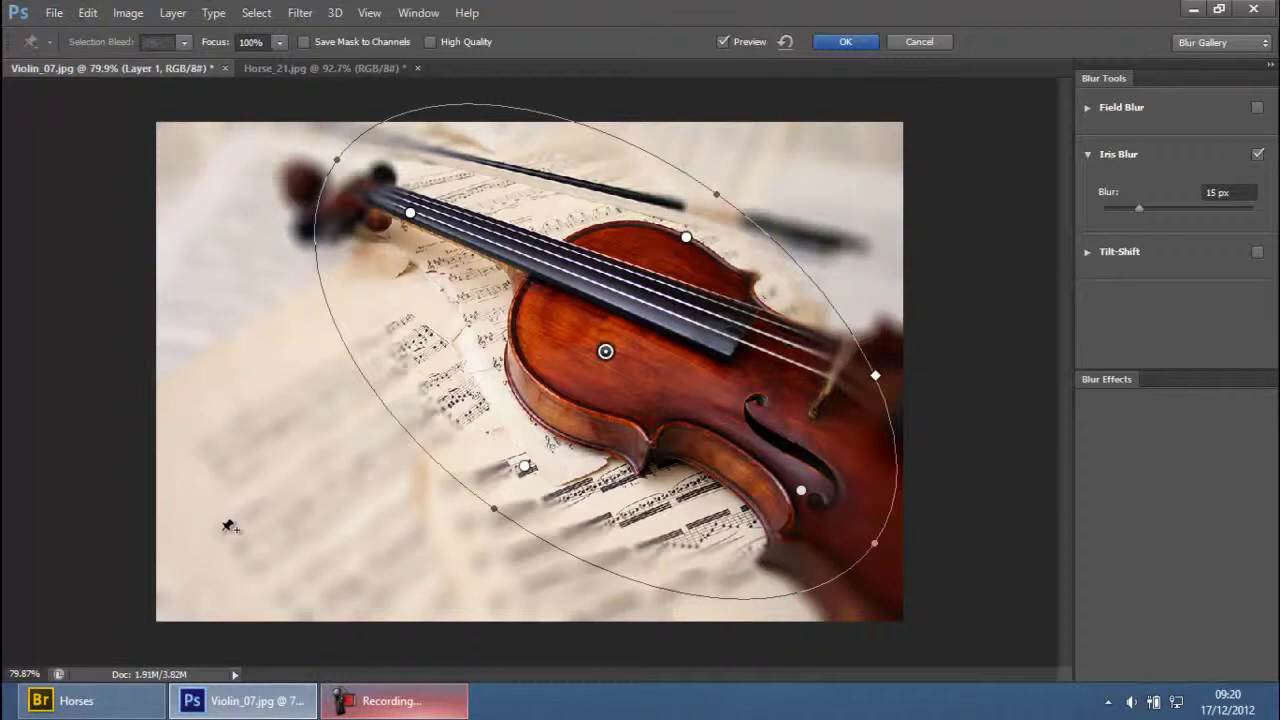
click(220, 531)
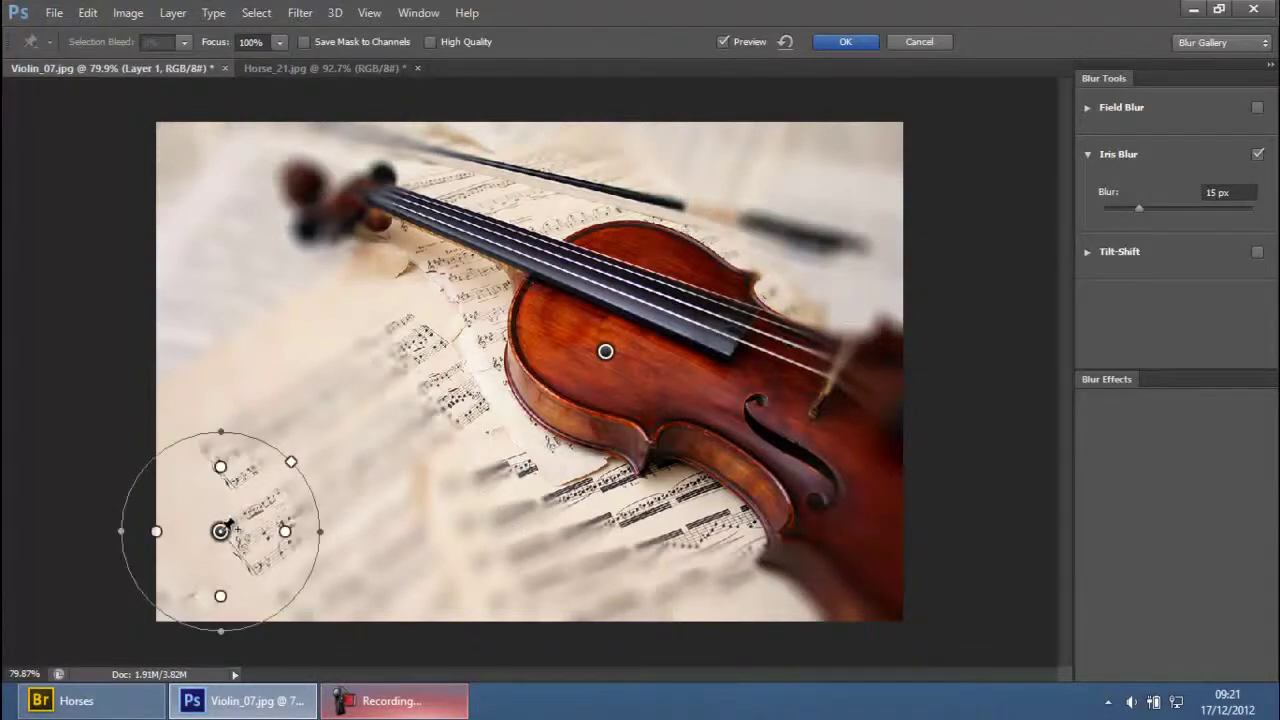
drag(226, 524, 282, 534)
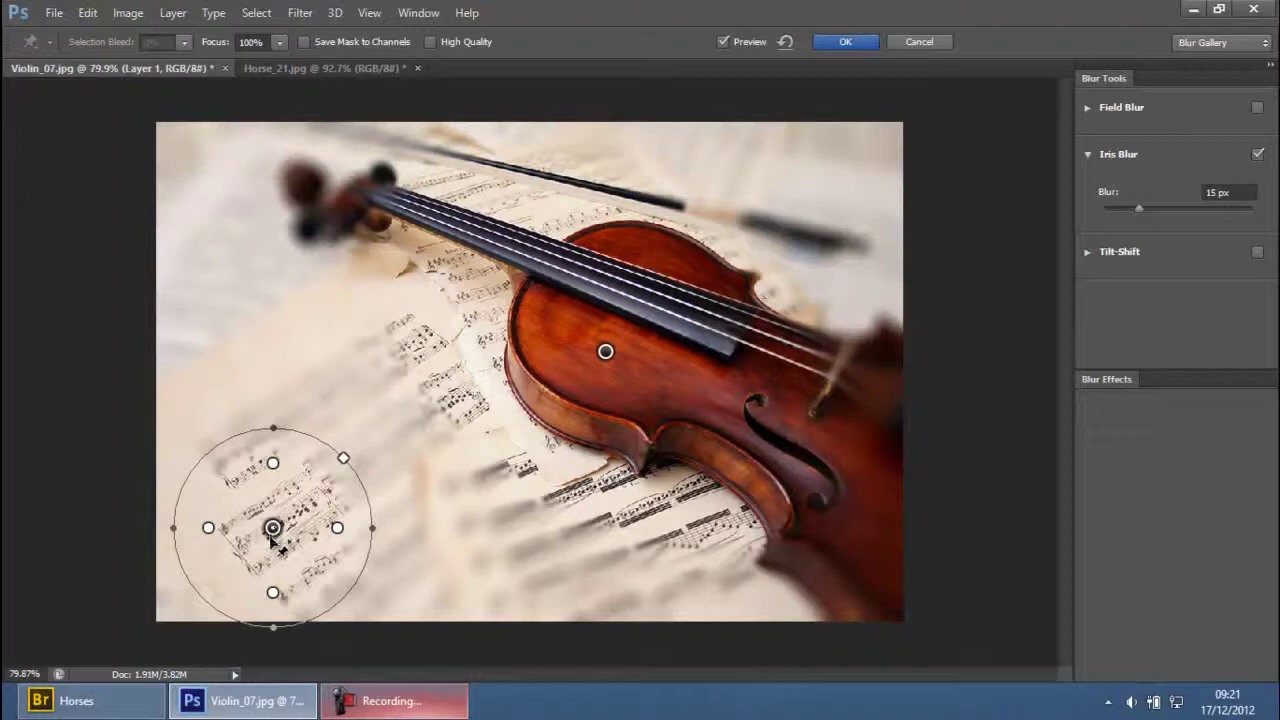
key(Delete)
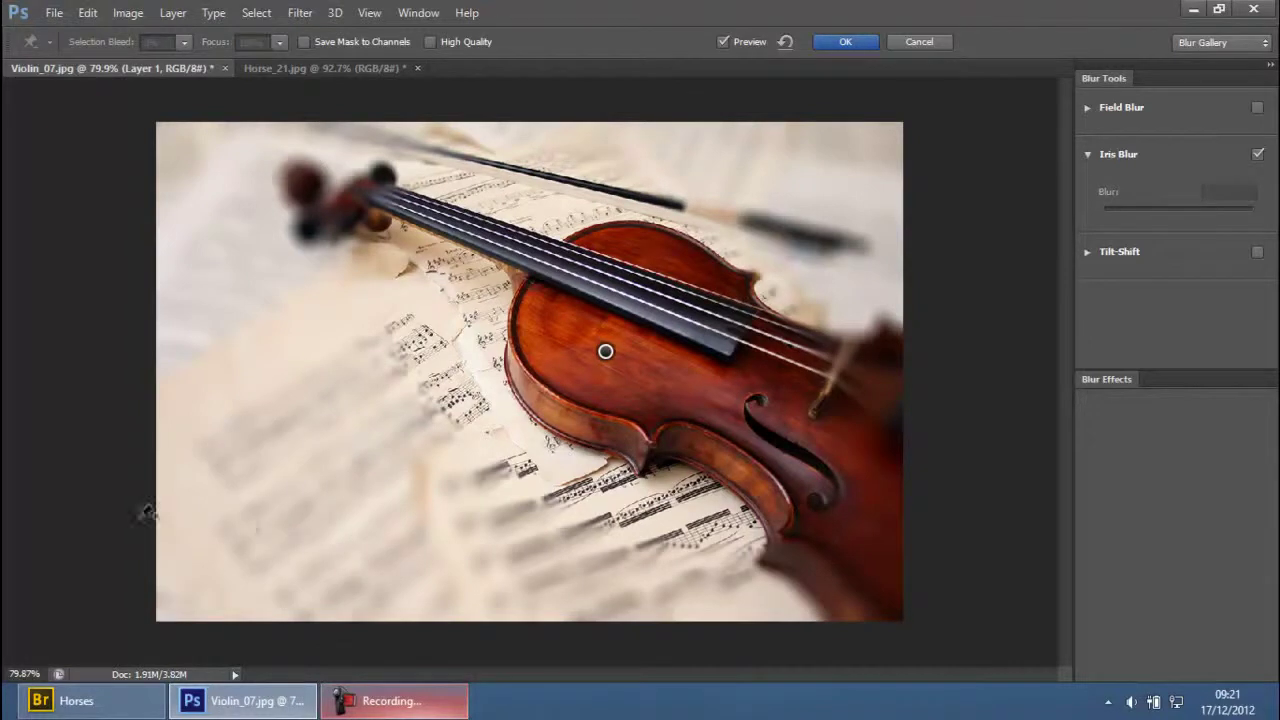
click(606, 353)
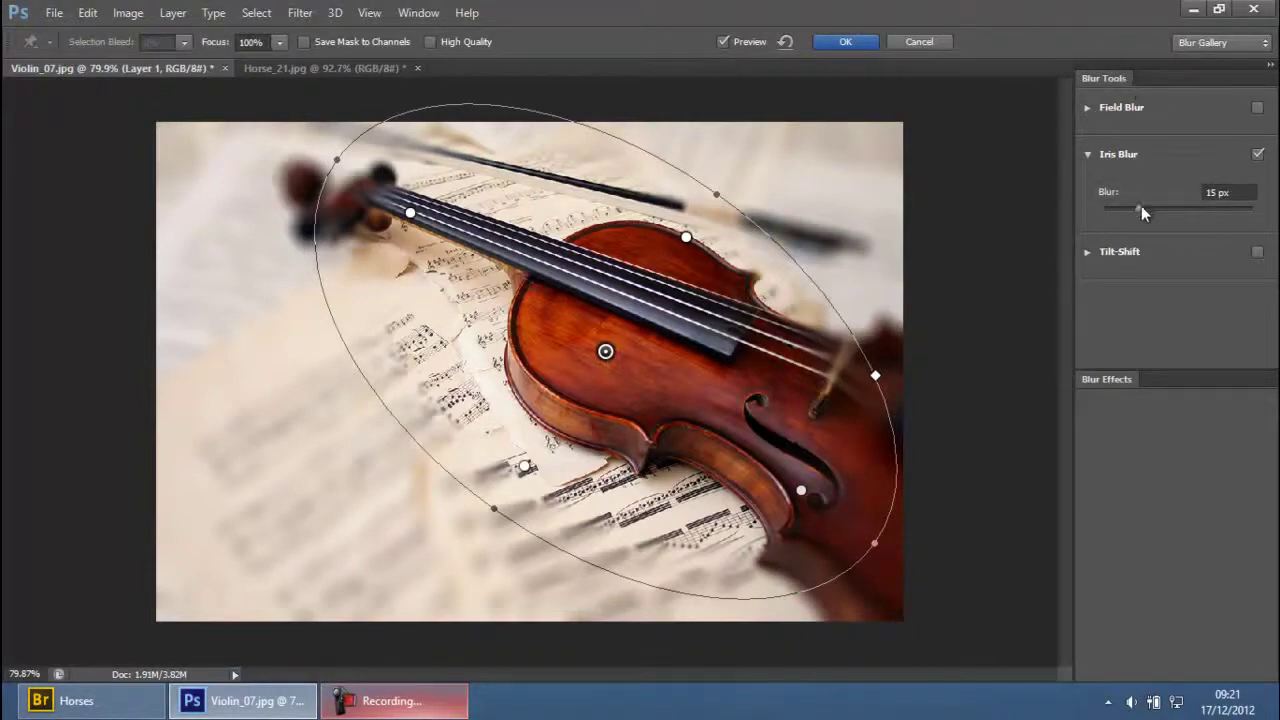
Step: Raise the Iris Blur amount past 57 px, then settle it at 48 px
drag(1141, 206, 1166, 207)
click(1231, 192)
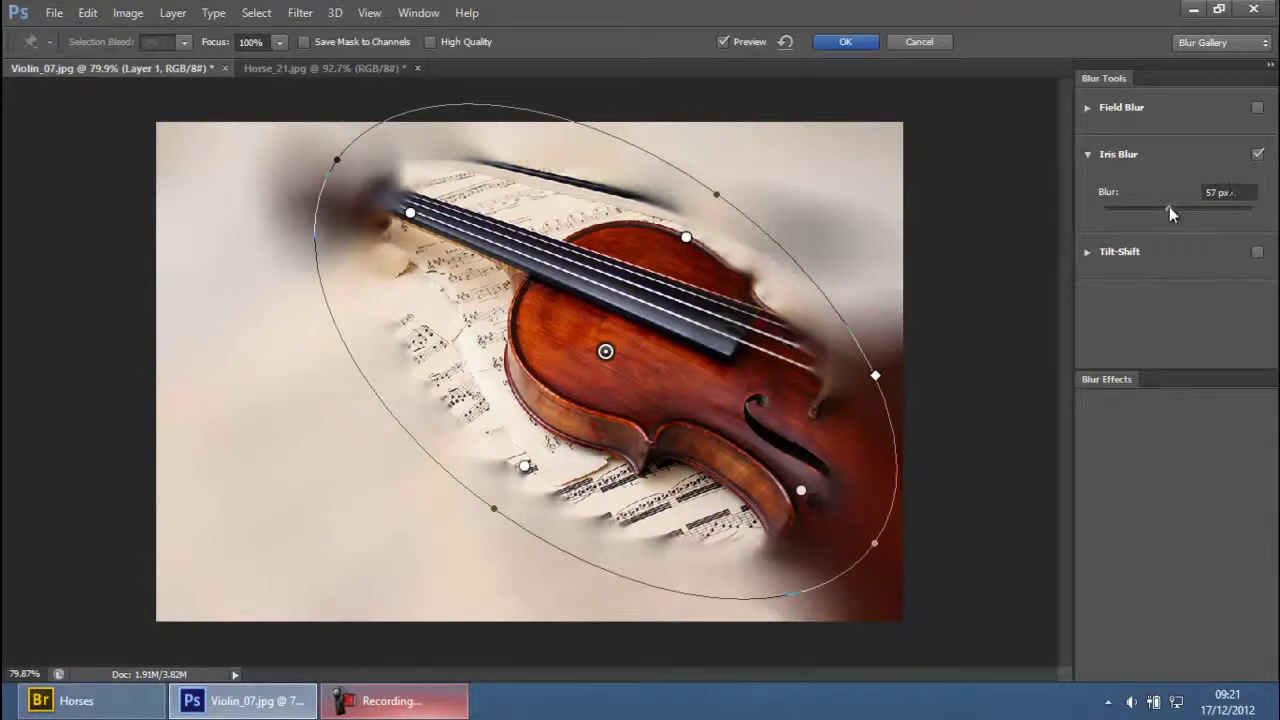
drag(1108, 196, 1098, 195)
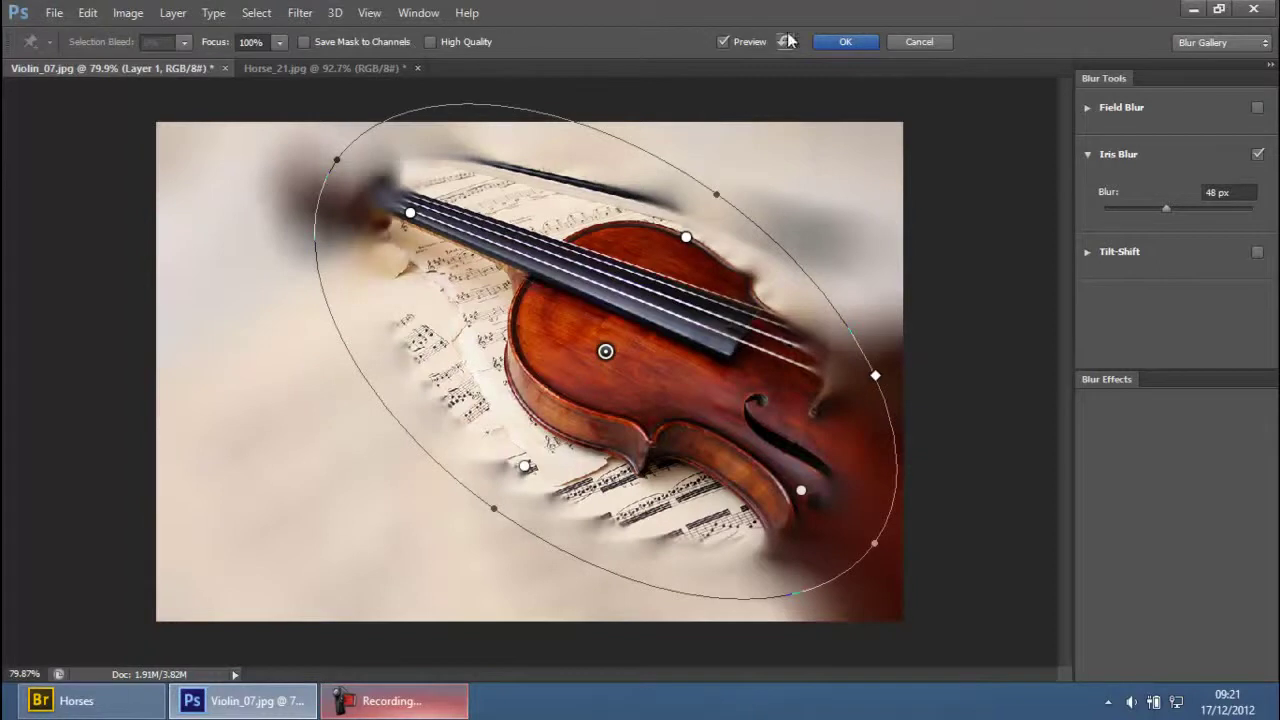
Step: Commit the 48 px Iris Blur to Layer 1
click(845, 43)
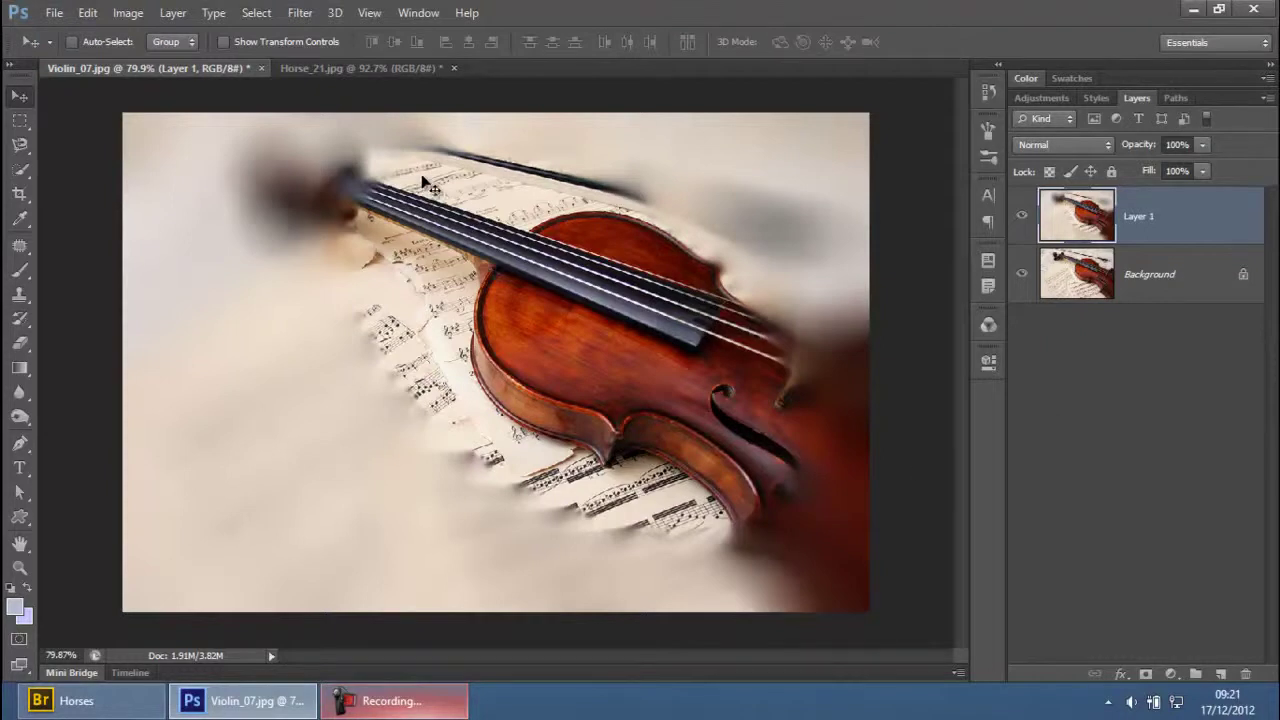
Step: Undo the blur and close Violin_07.jpg without saving
key(ctrl+z)
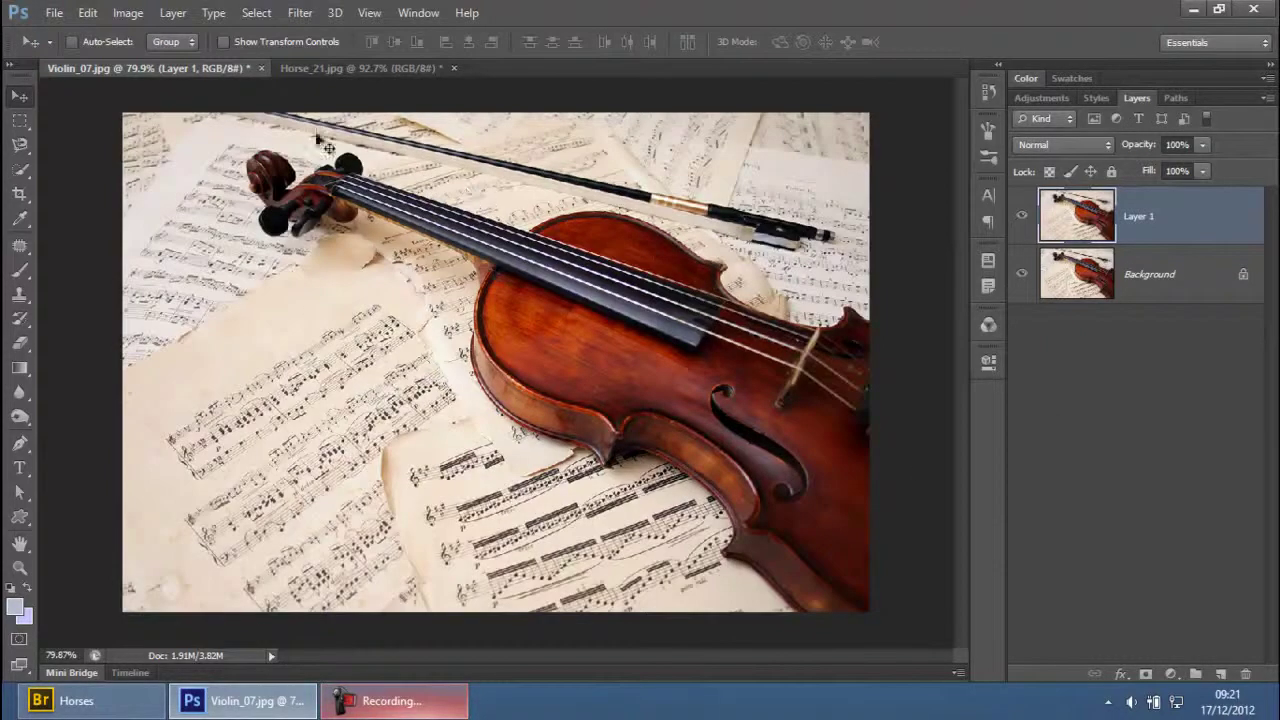
click(261, 68)
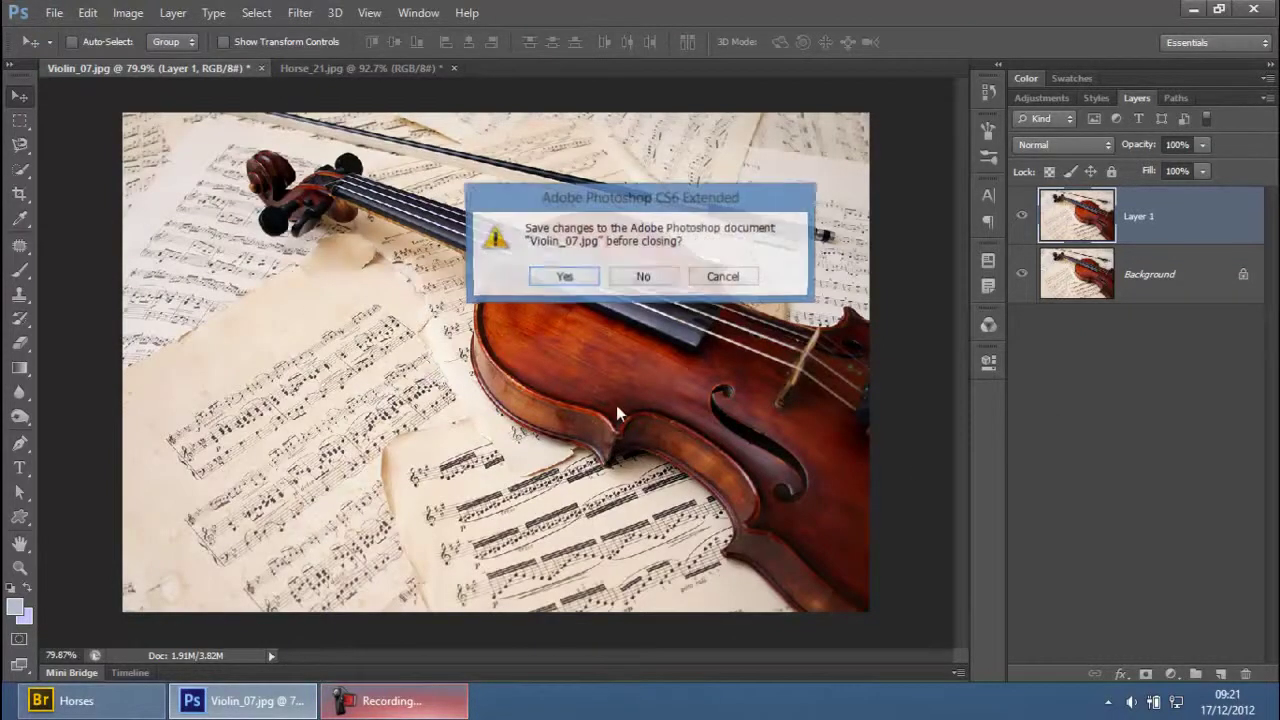
click(640, 277)
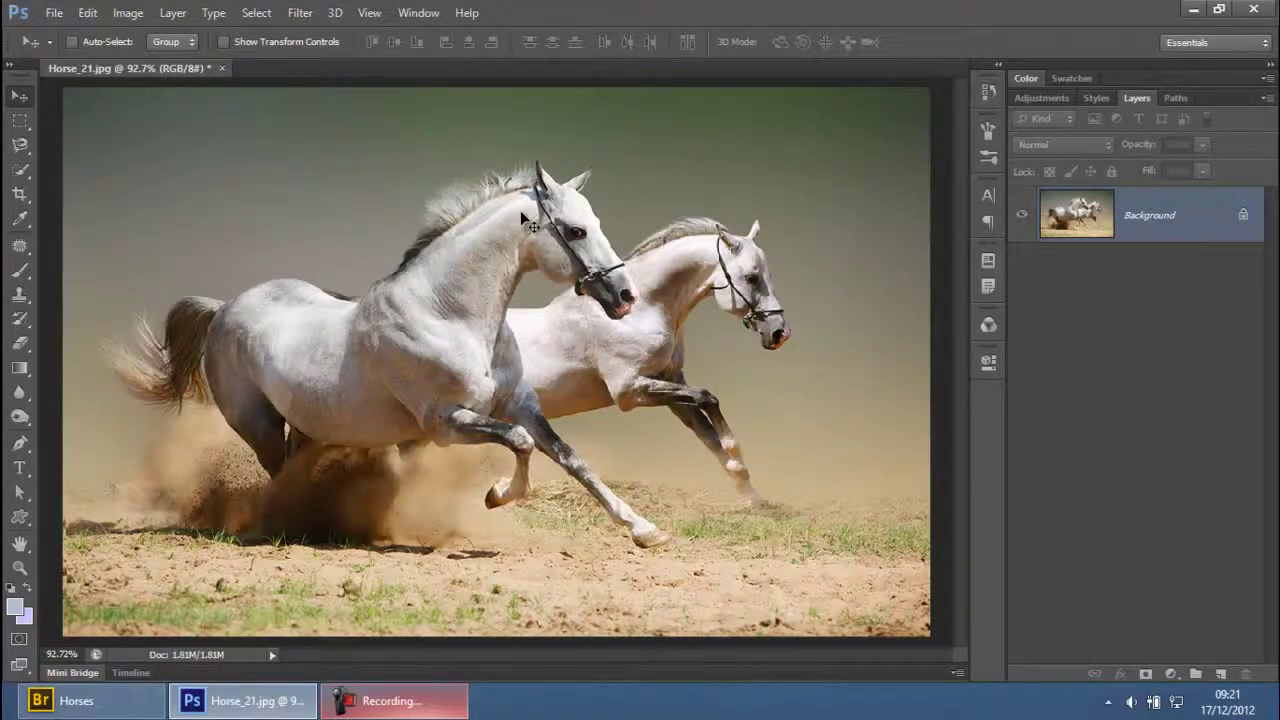
Step: Duplicate Horse_21's Background onto a new Layer 1 and fit the photo in the window
key(ctrl+1)
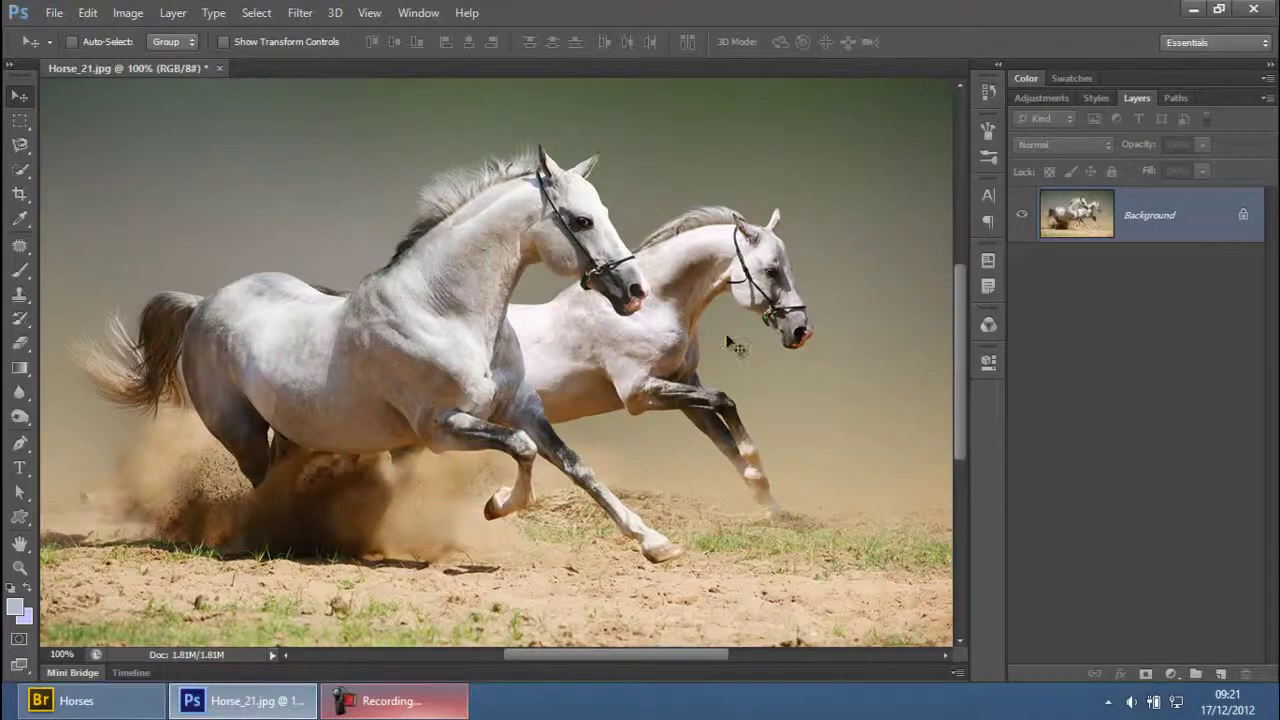
click(426, 713)
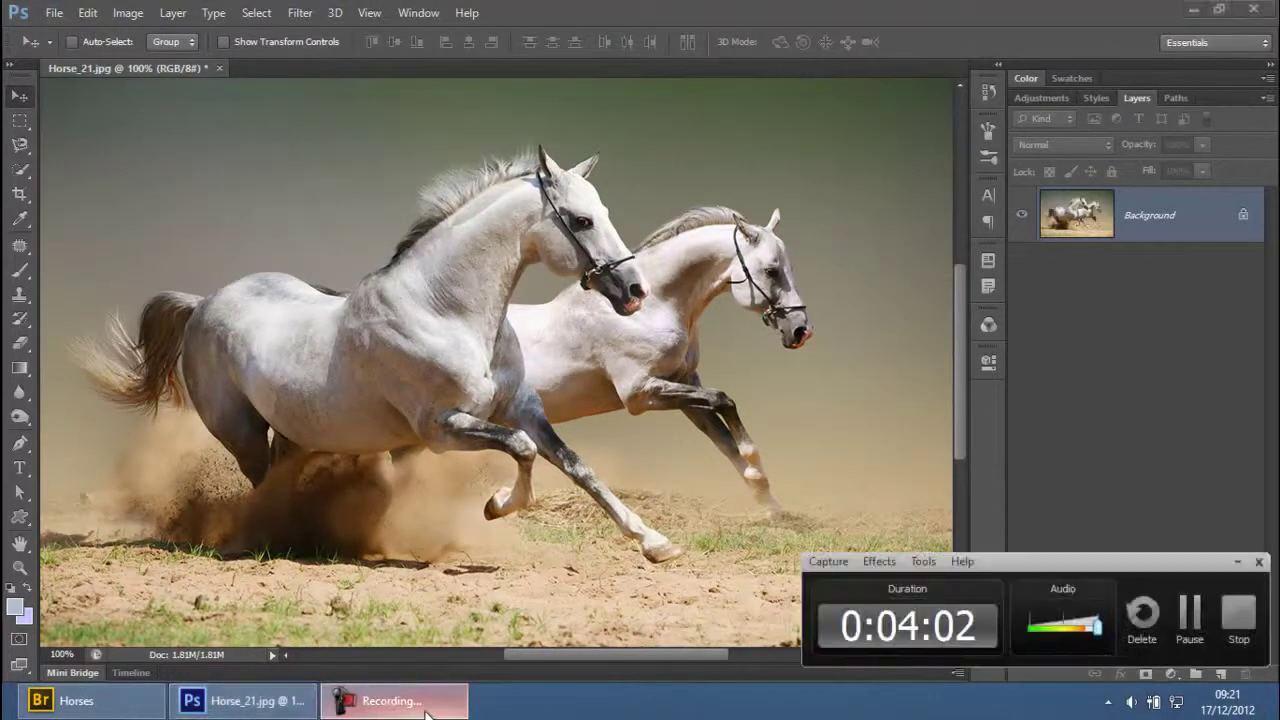
click(426, 710)
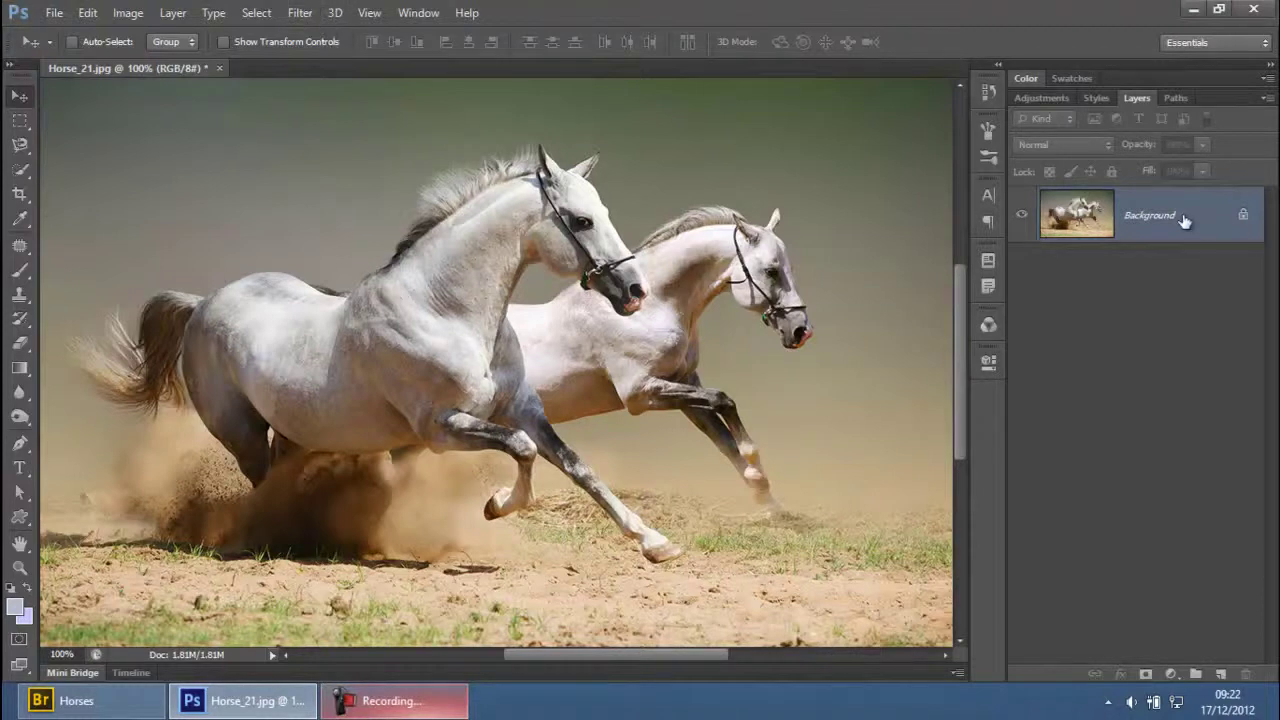
key(ctrl+j)
key(ctrl+0)
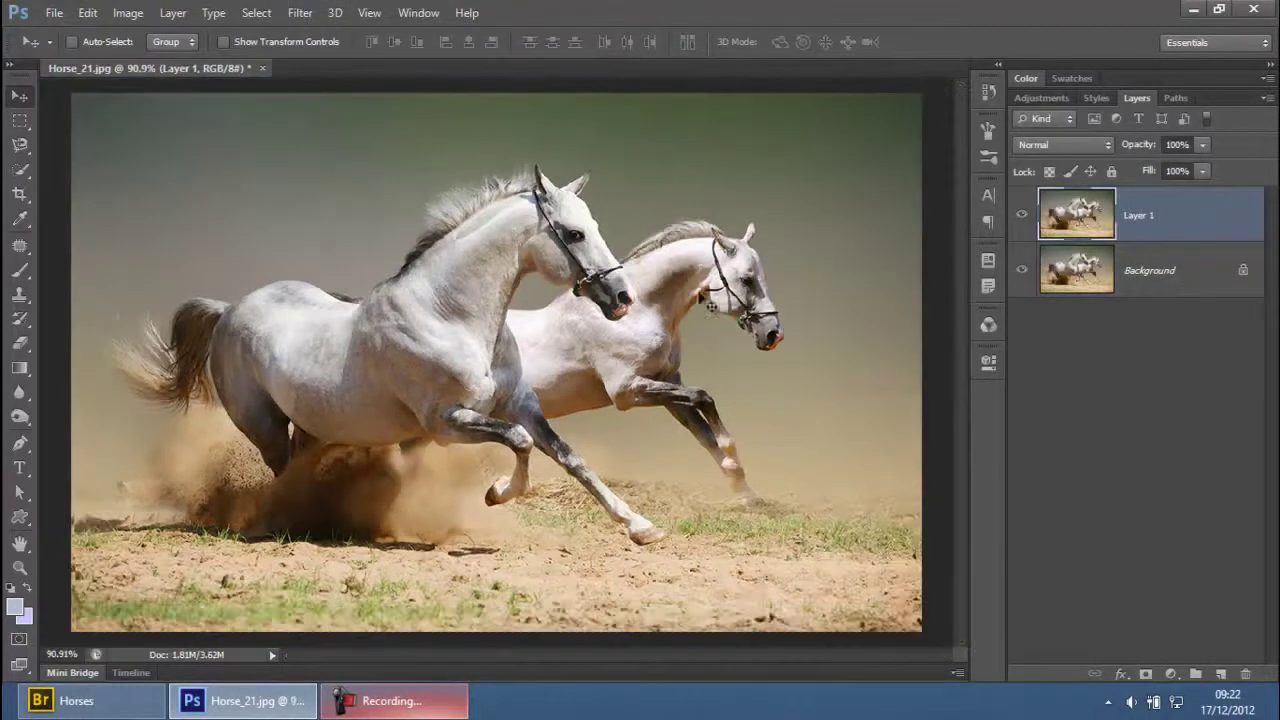
click(299, 13)
Step: Apply a 15 px Iris Blur centred over both horses with a softened sharp-to-blur transition
mouse_move(500, 202)
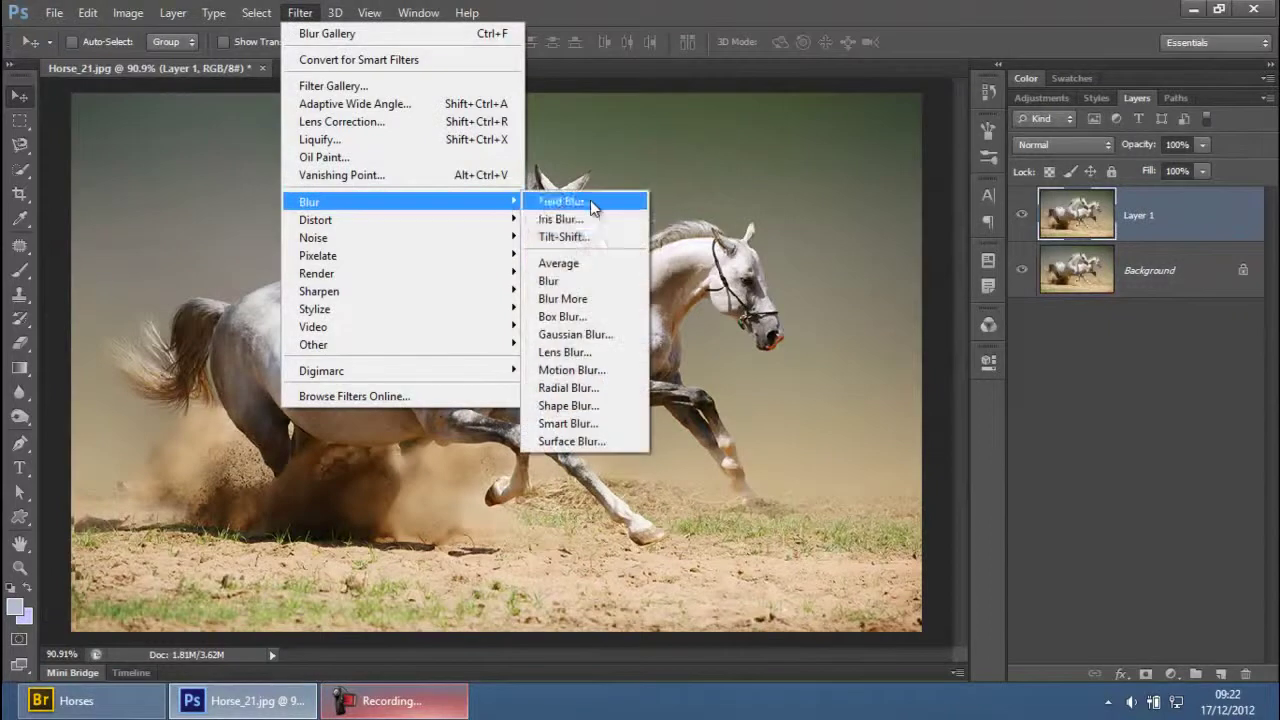
click(604, 222)
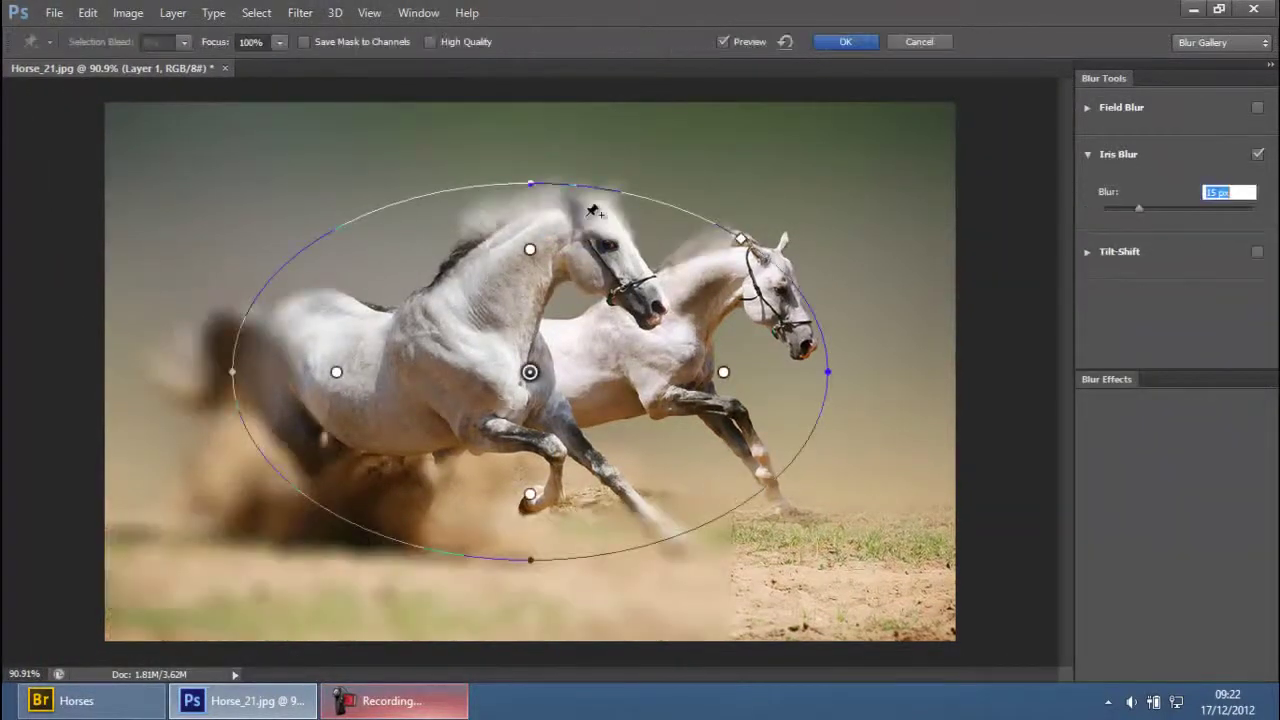
drag(532, 376, 620, 308)
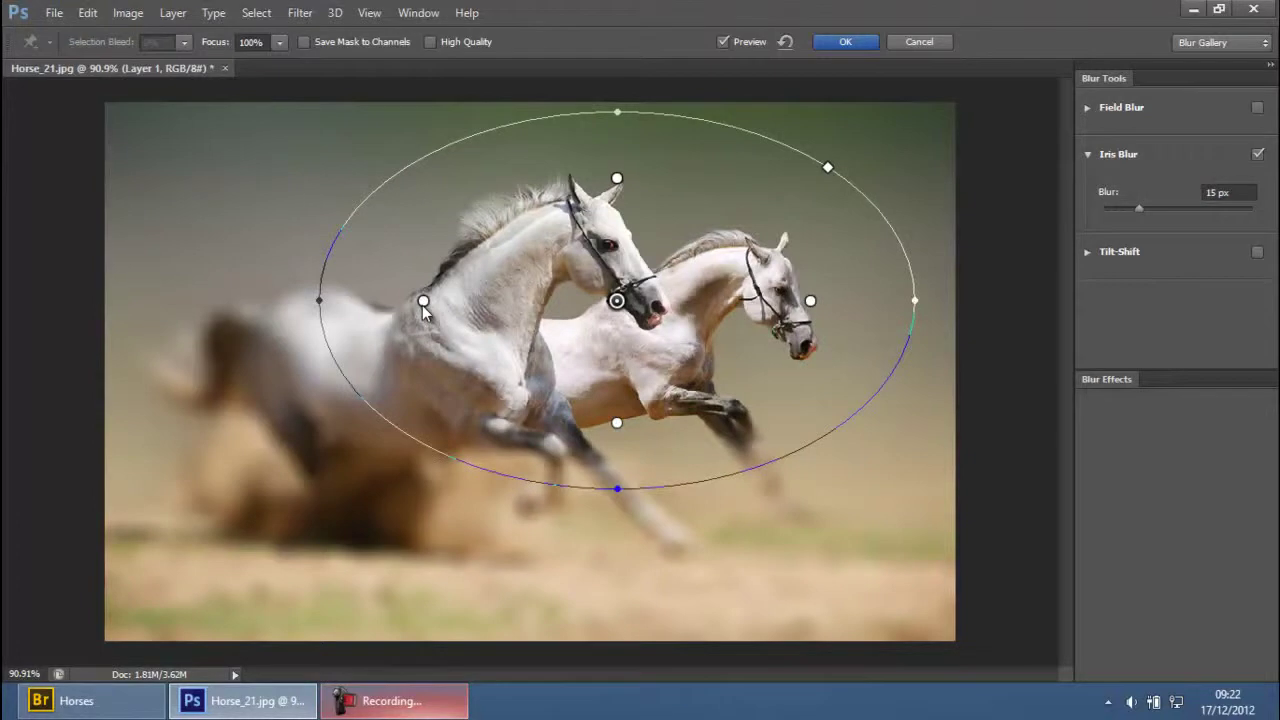
drag(422, 305, 454, 310)
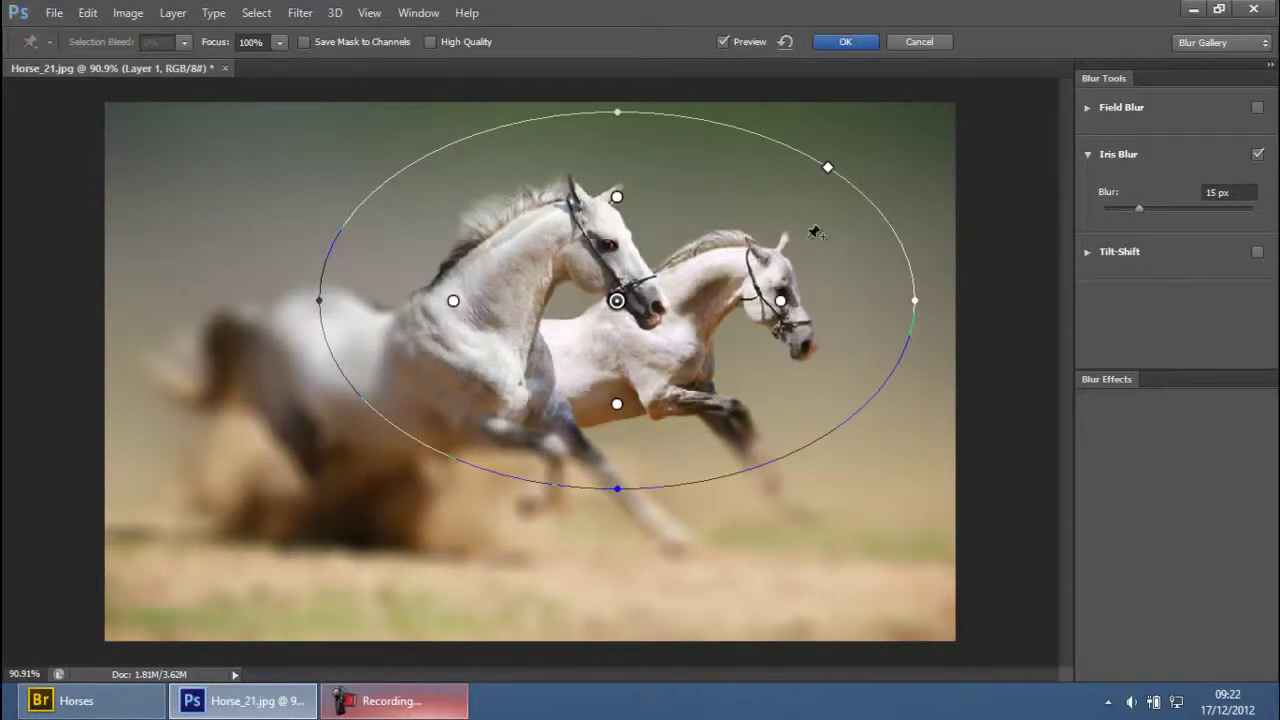
click(845, 45)
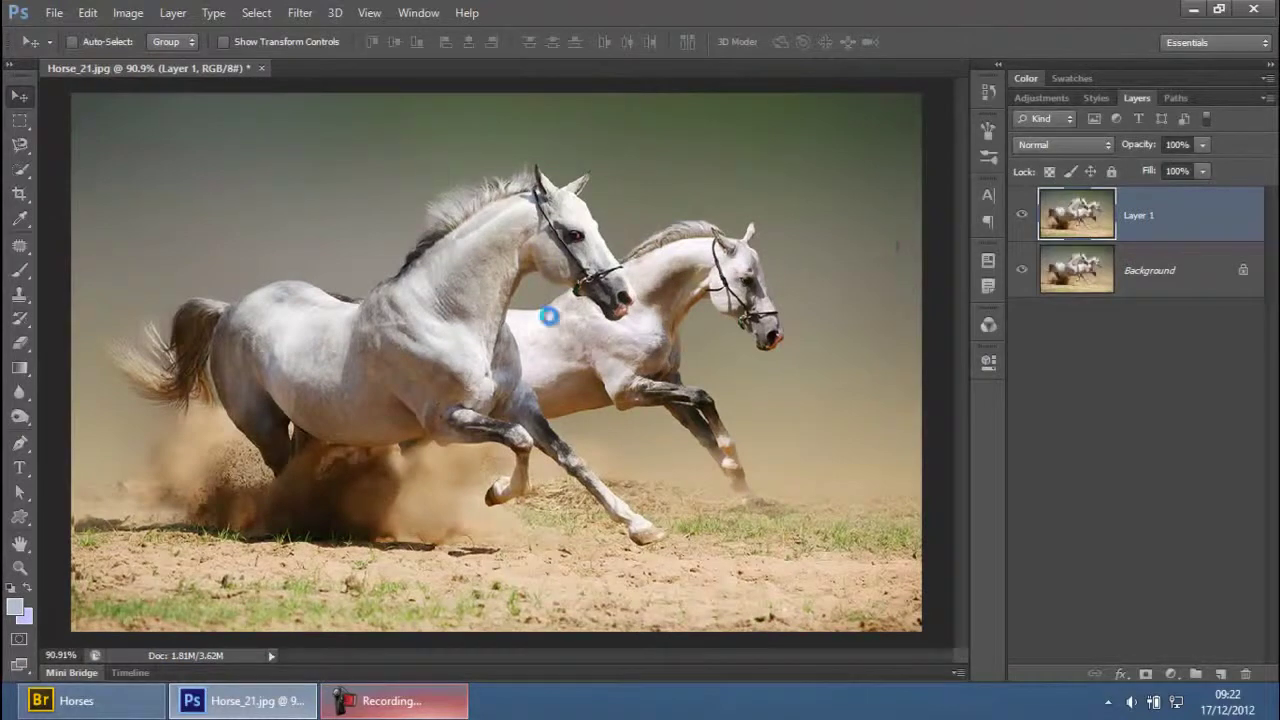
click(1200, 457)
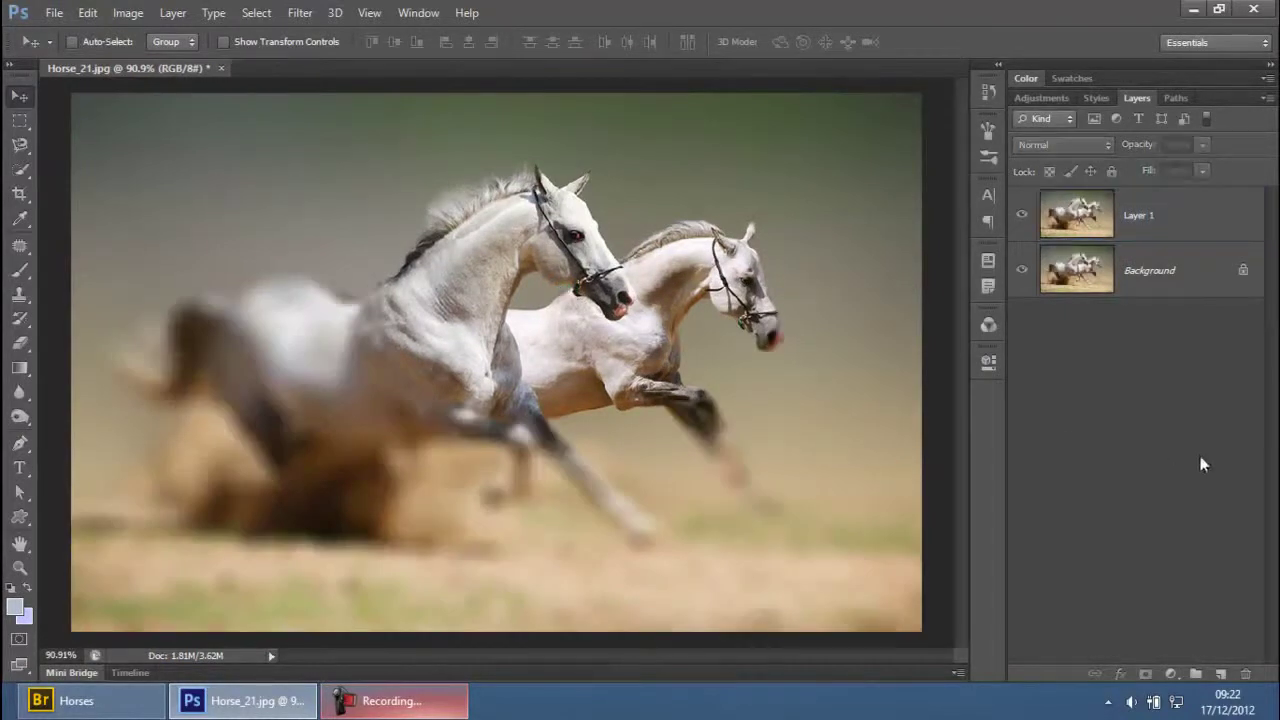
Step: Type 'HORSE POWER' near the bottom left and shrink it to 17.01 pt
key(t)
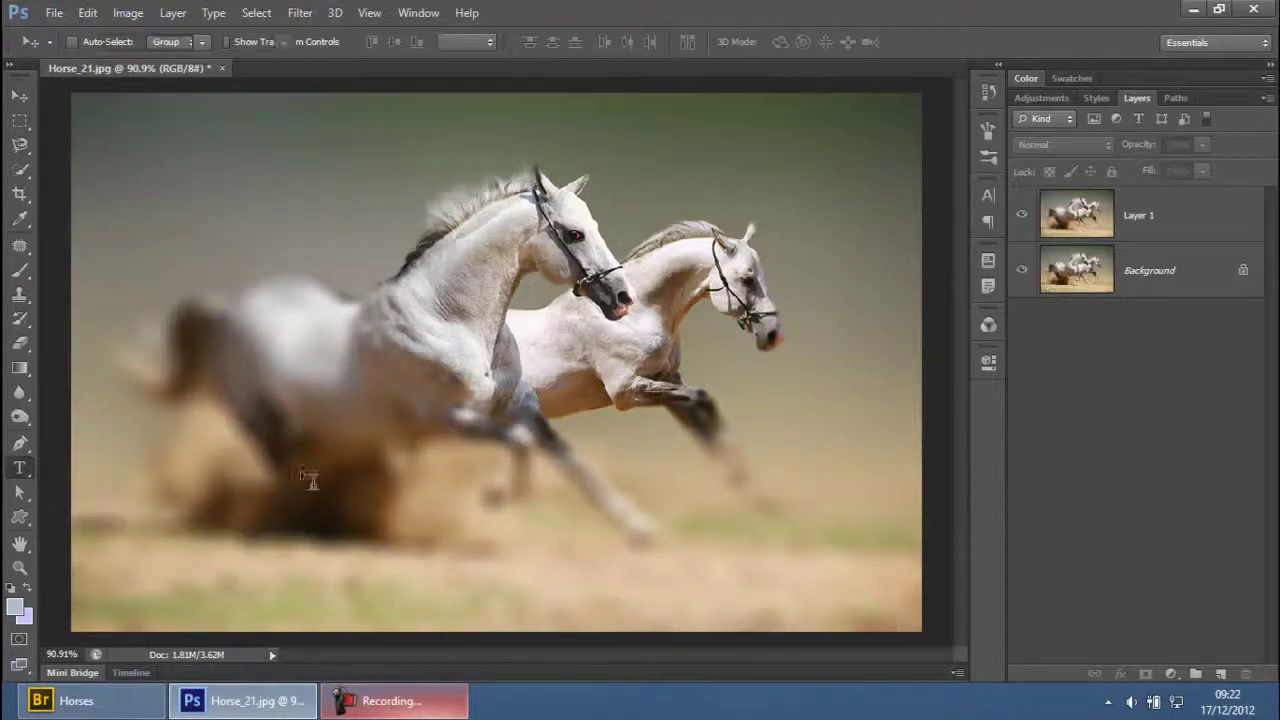
click(135, 549)
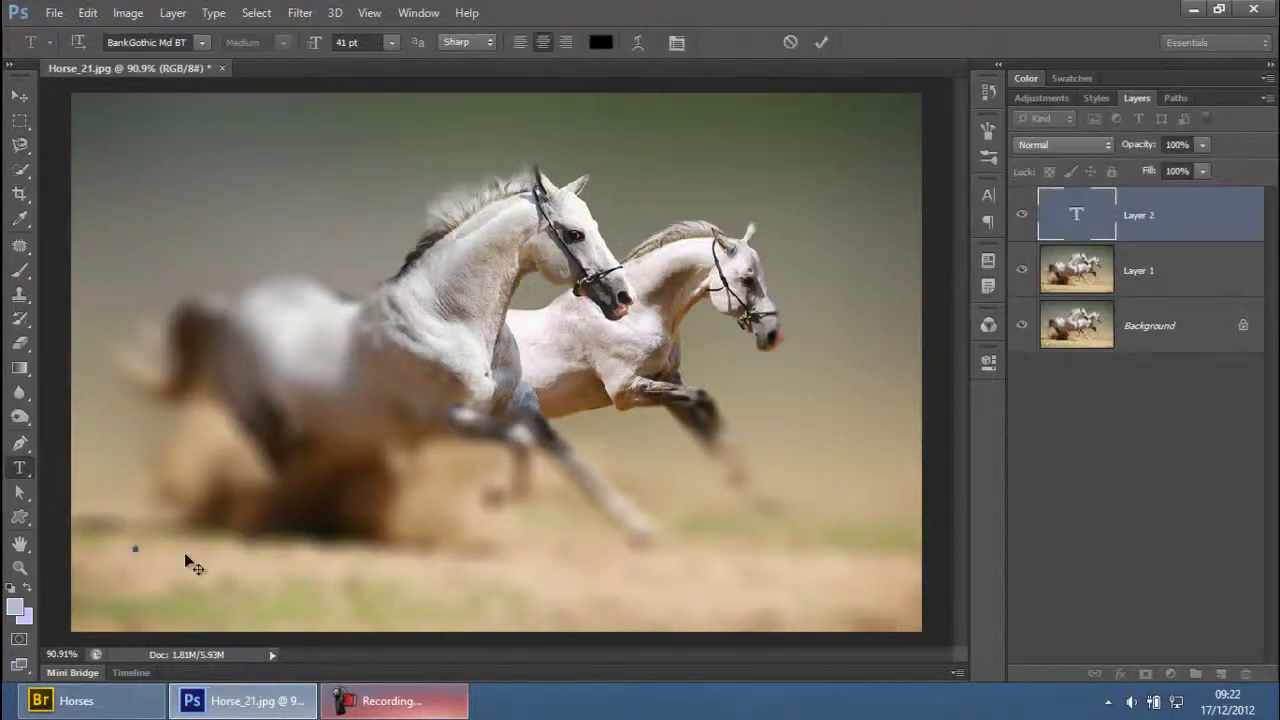
text(HOR)
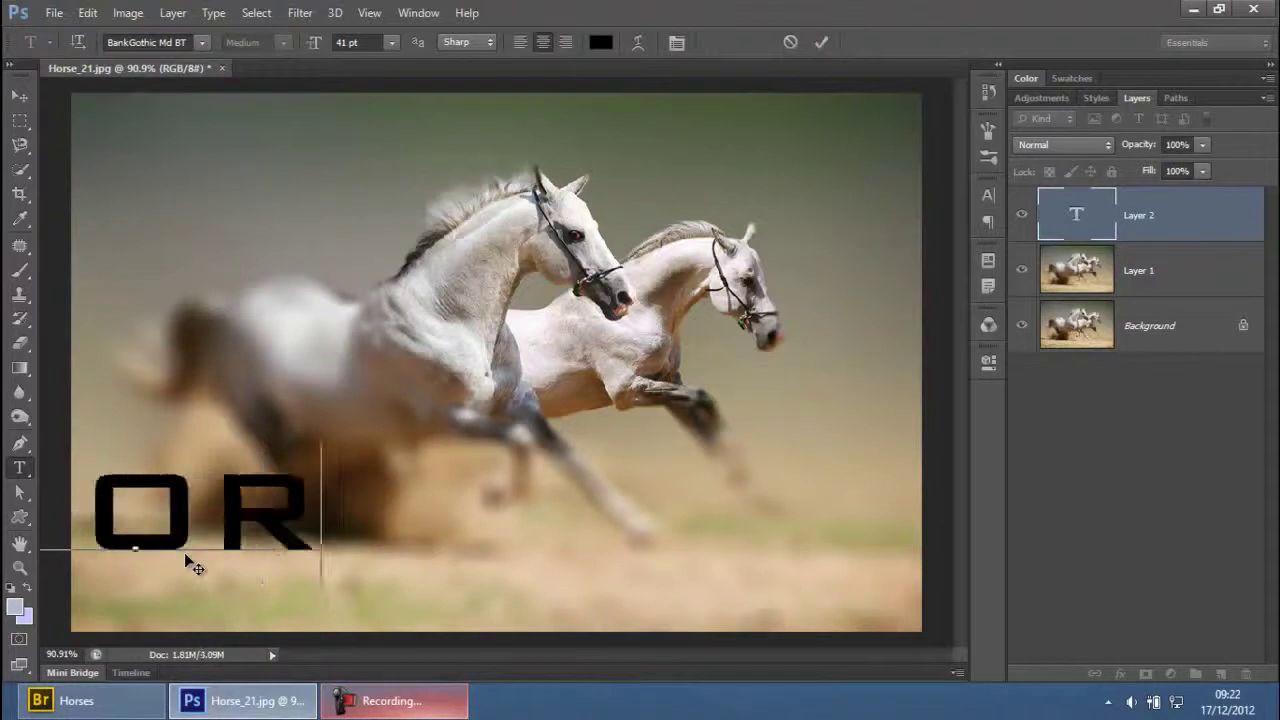
text(SE POWER)
key(ctrl+a)
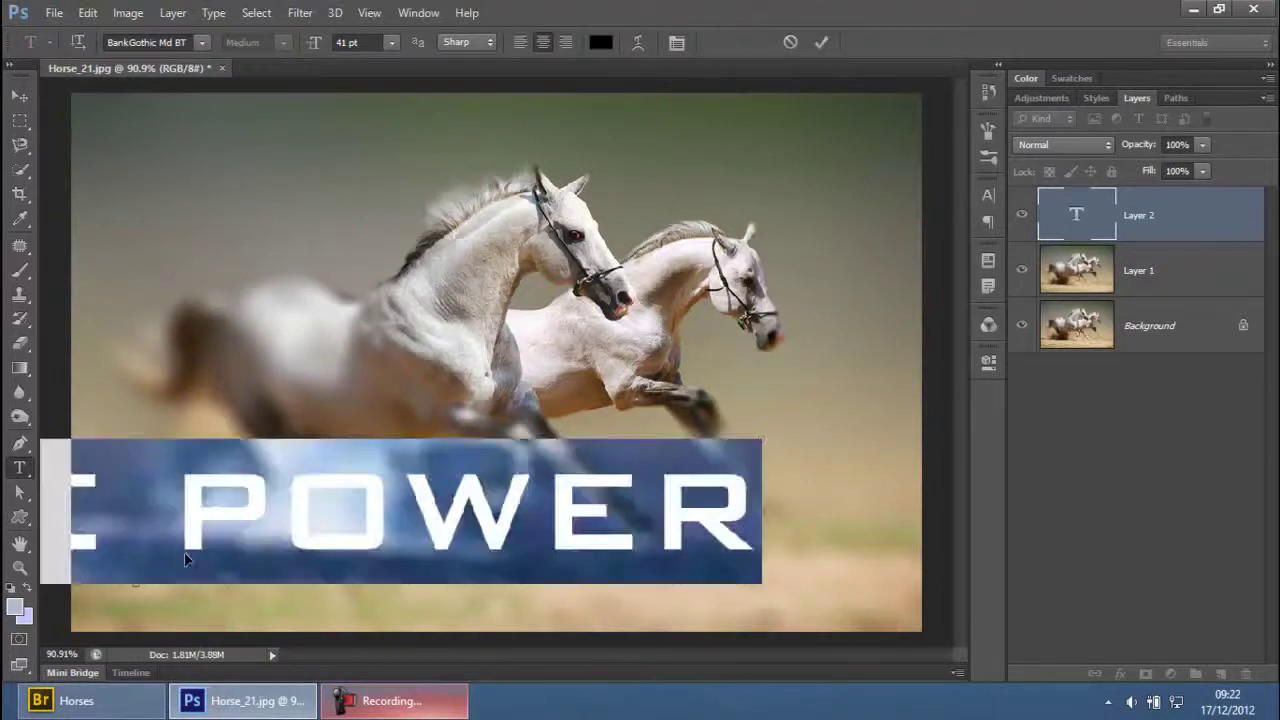
drag(310, 43, 262, 50)
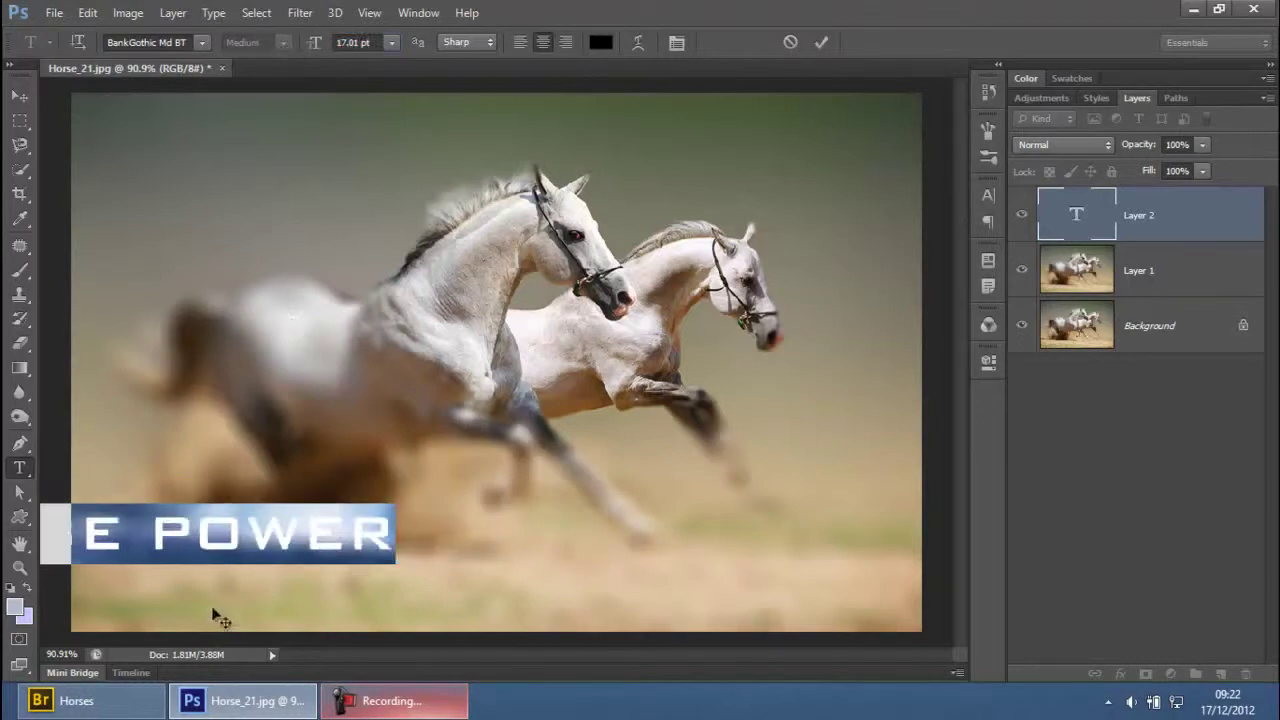
drag(217, 614, 443, 645)
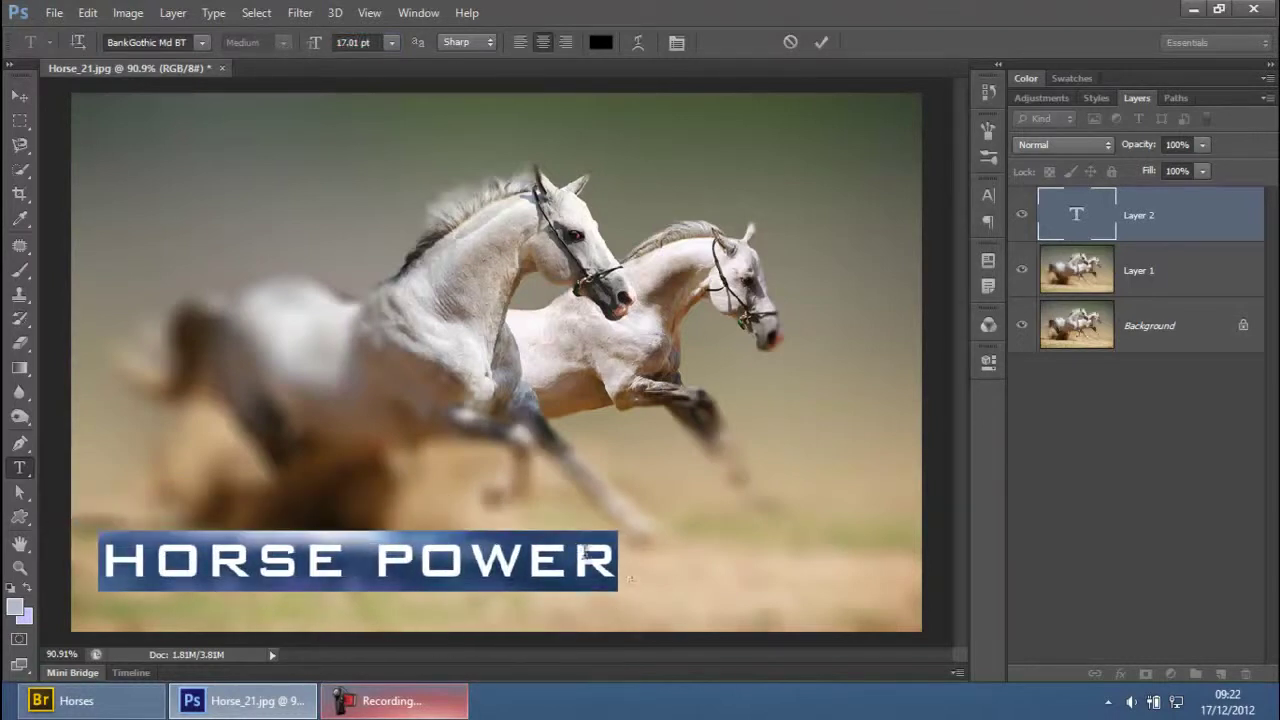
Step: Add '??' to make 'HORSE POWER??', shift it right, and commit the text
click(608, 562)
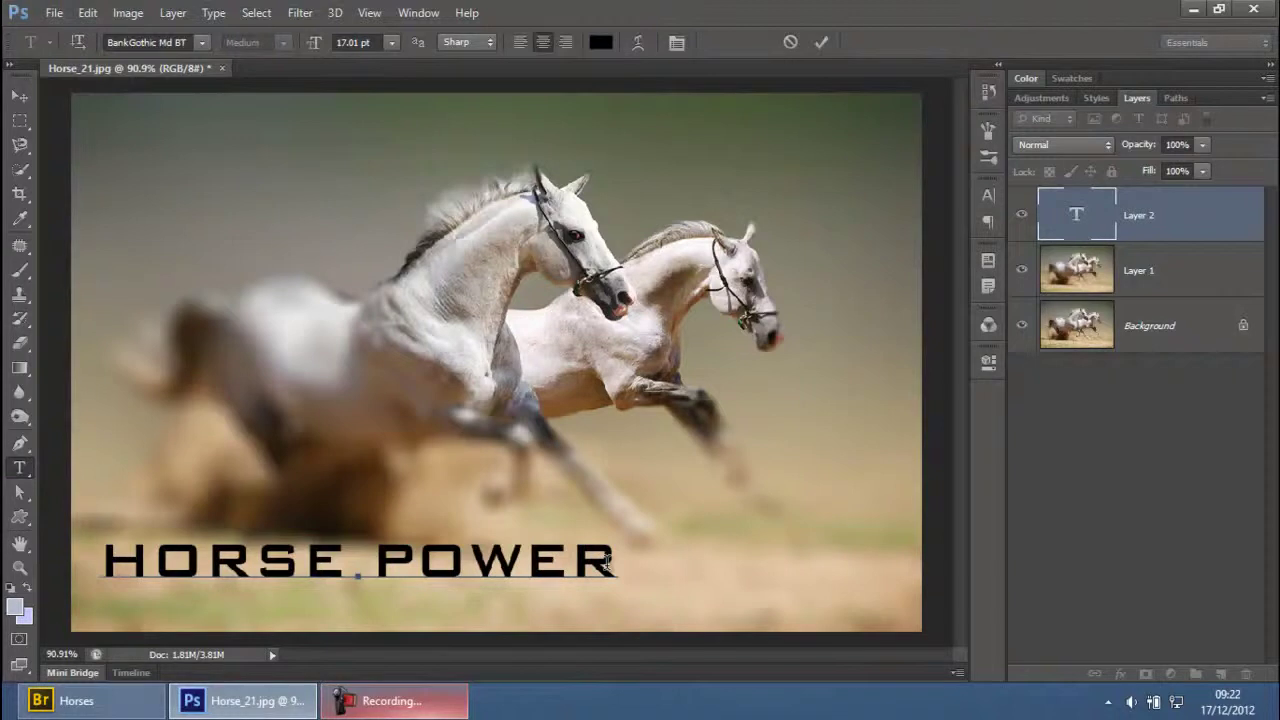
text(??)
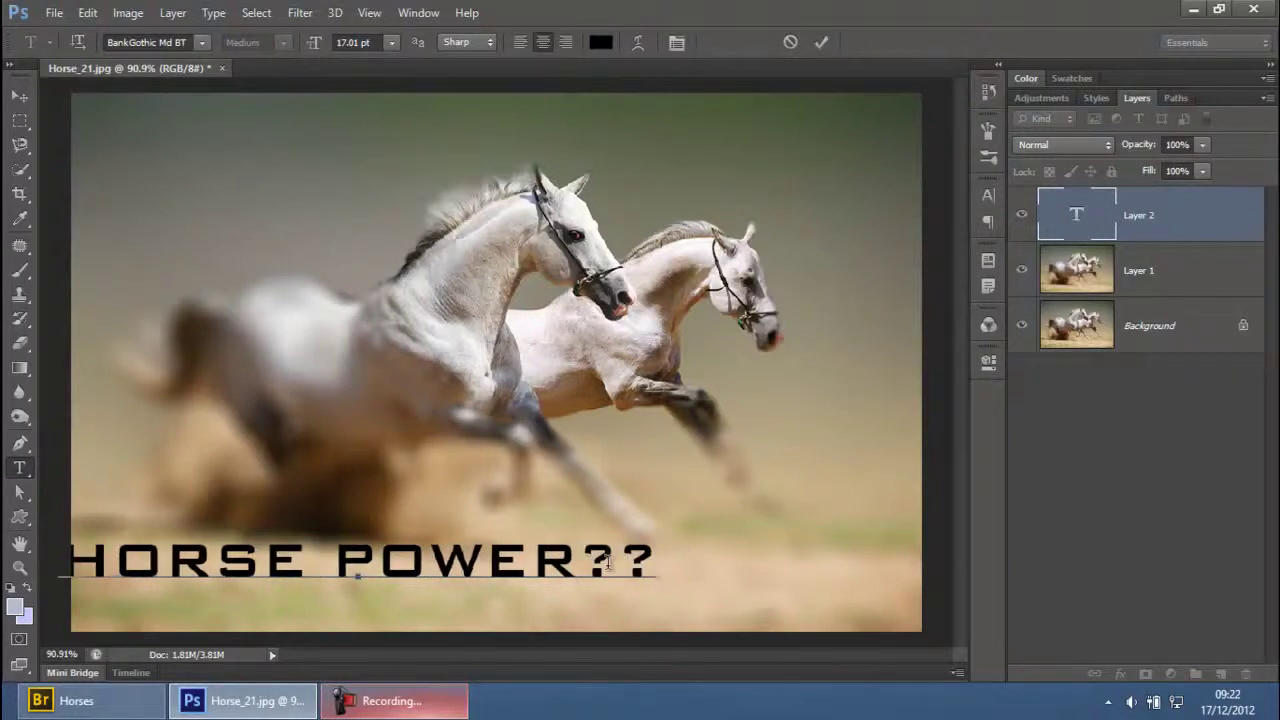
key(ctrl+a)
drag(571, 623, 631, 623)
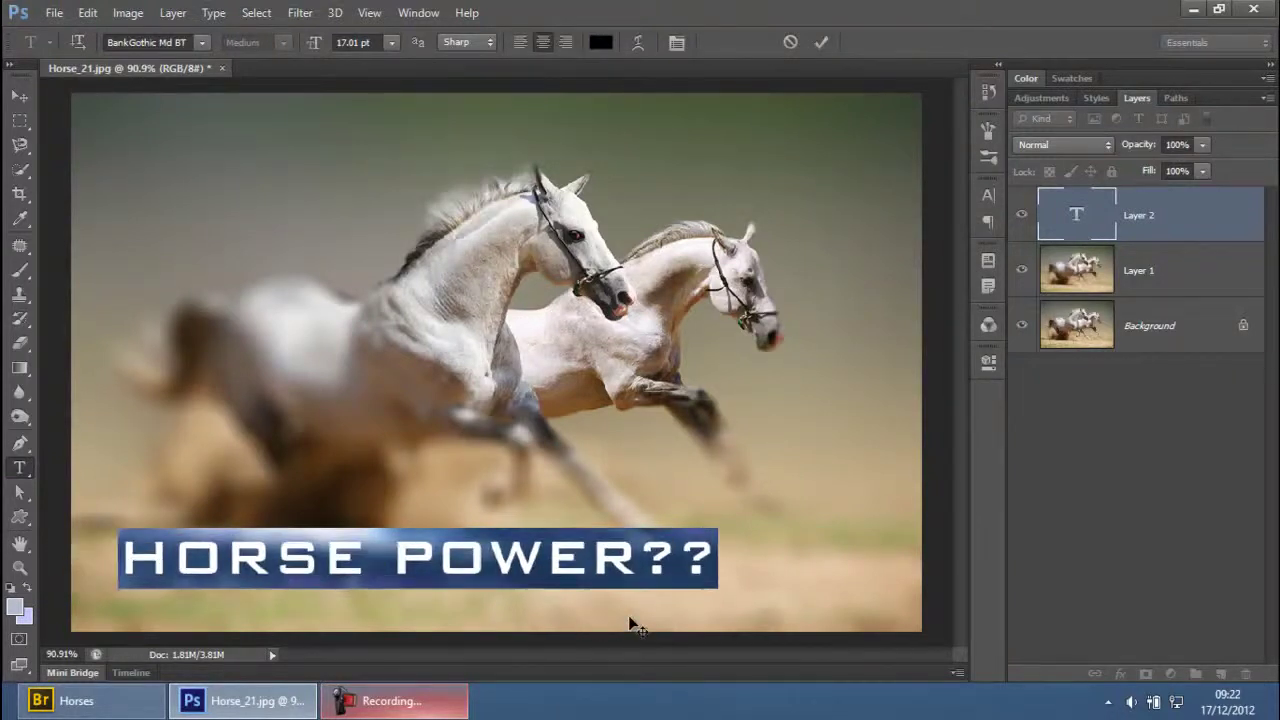
key(ctrl+h)
click(1069, 513)
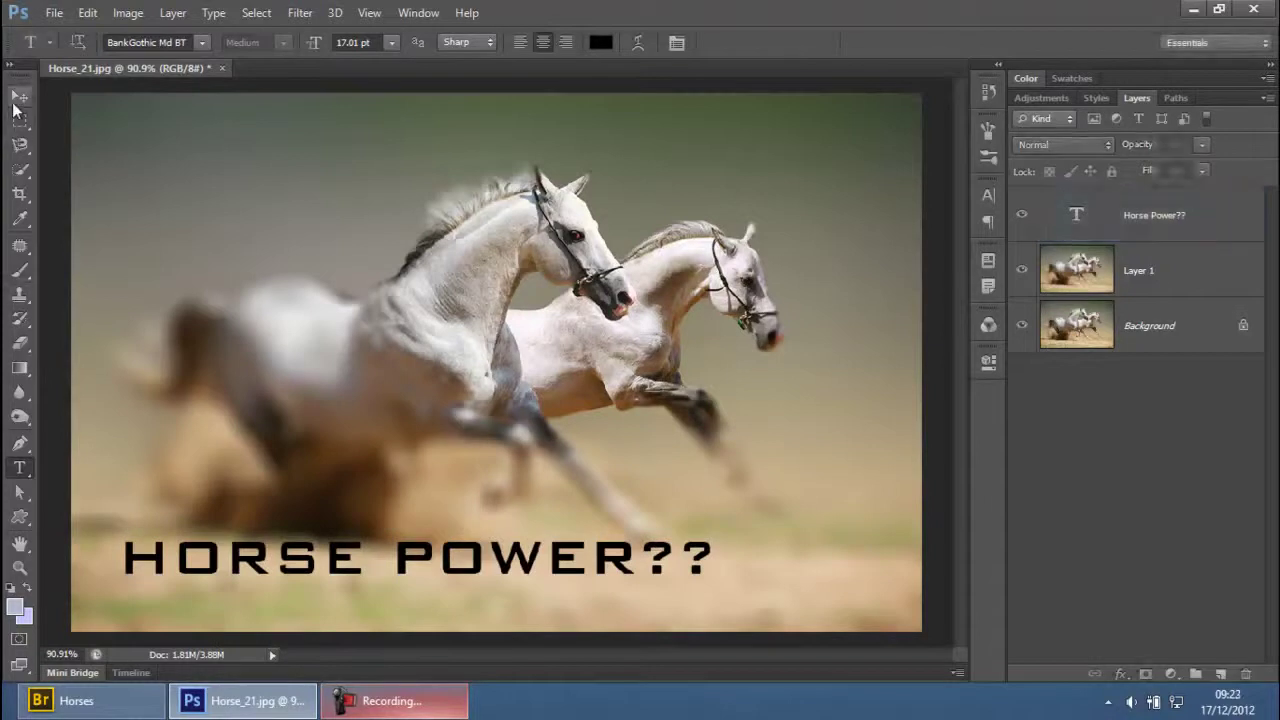
click(19, 95)
Step: Dismiss the no-layer error, select the Horse Power?? layer, and move the text slightly lower
click(431, 508)
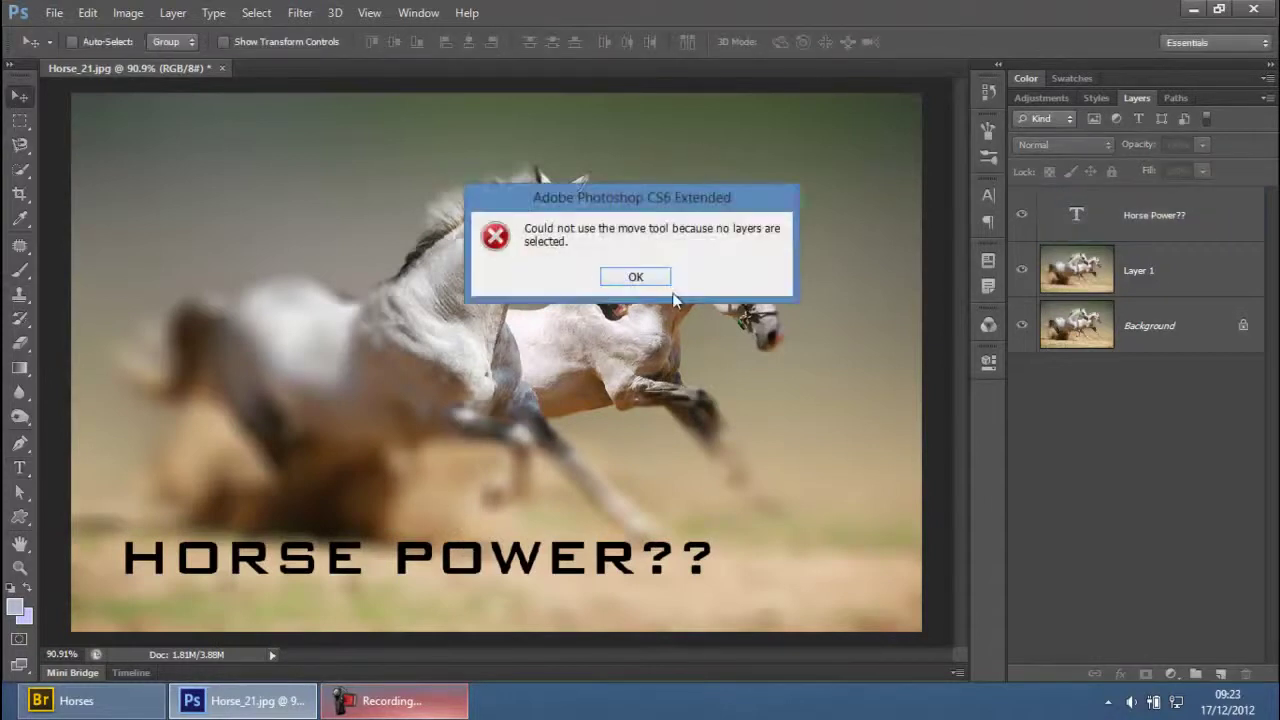
click(636, 277)
click(1140, 215)
mouse_move(526, 559)
mouse_down()
mouse_move(497, 532)
mouse_move(505, 520)
mouse_move(524, 548)
mouse_move(569, 548)
mouse_move(477, 387)
mouse_move(541, 157)
mouse_move(542, 455)
mouse_move(562, 536)
mouse_move(530, 568)
mouse_move(502, 572)
mouse_move(528, 580)
mouse_up()
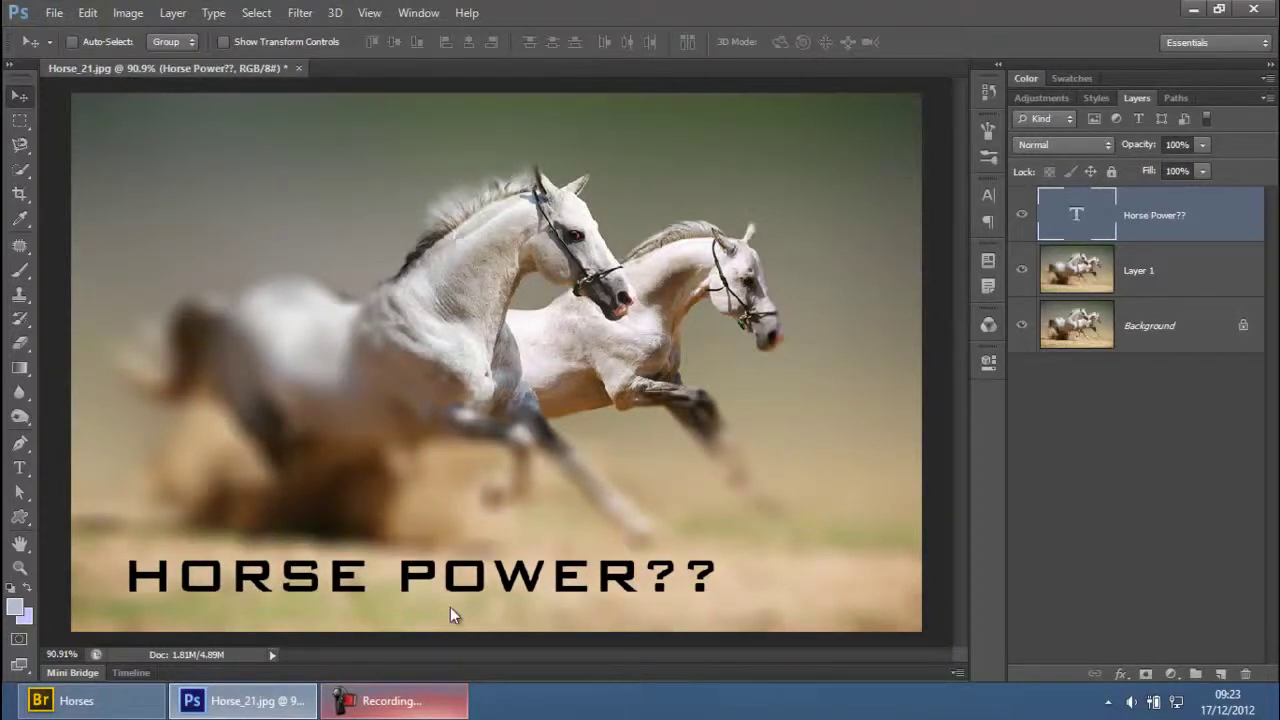
click(412, 708)
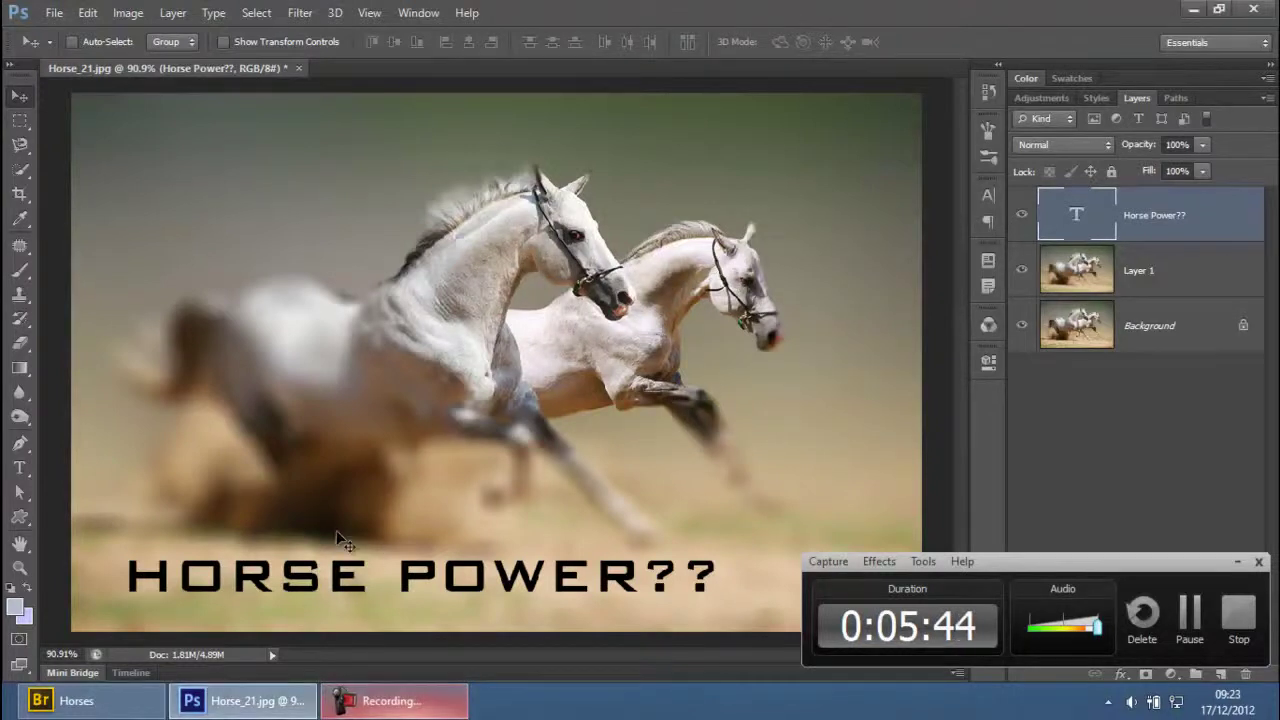
Step: Drag the 'HORSE POWER??' text a few pixels up and left along the photo's bottom edge
mouse_move(484, 586)
mouse_down()
mouse_move(484, 543)
mouse_move(494, 580)
mouse_move(477, 576)
mouse_up()
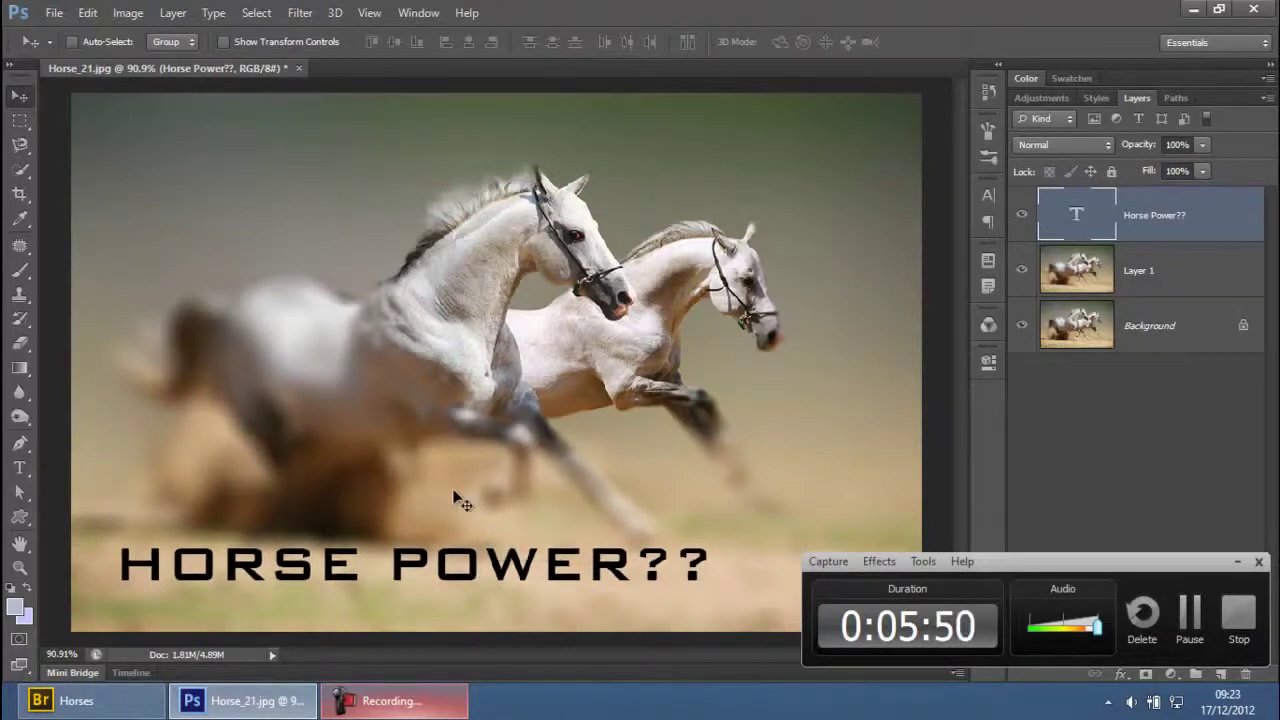